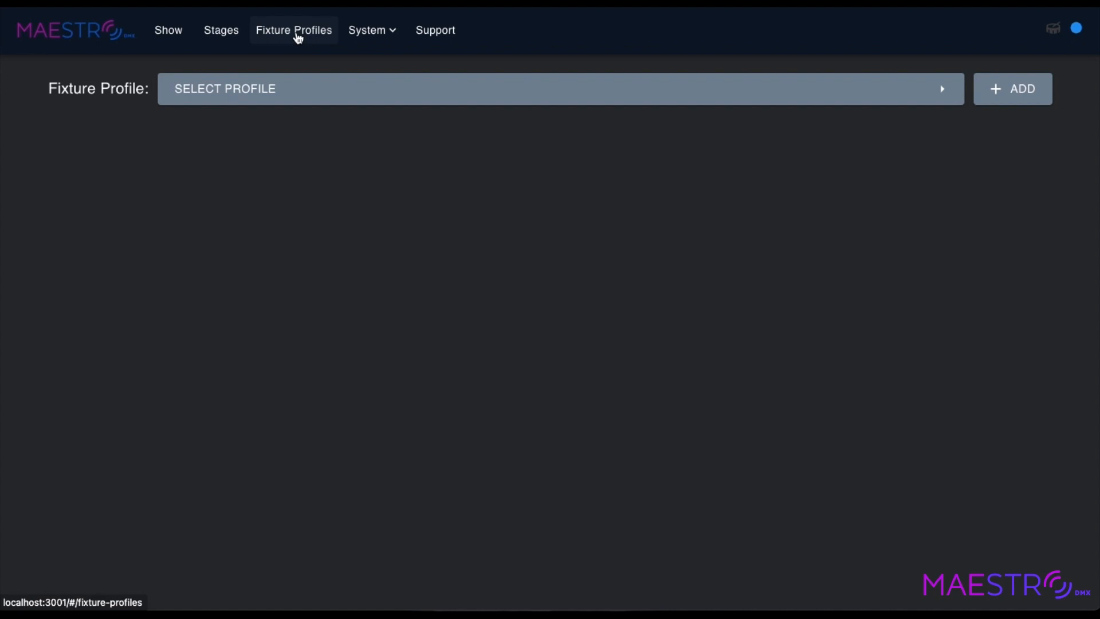
Create a new fixture profile named "Gigbar Move - user" with Chauvet DJ as the manufacturer
click(1029, 93)
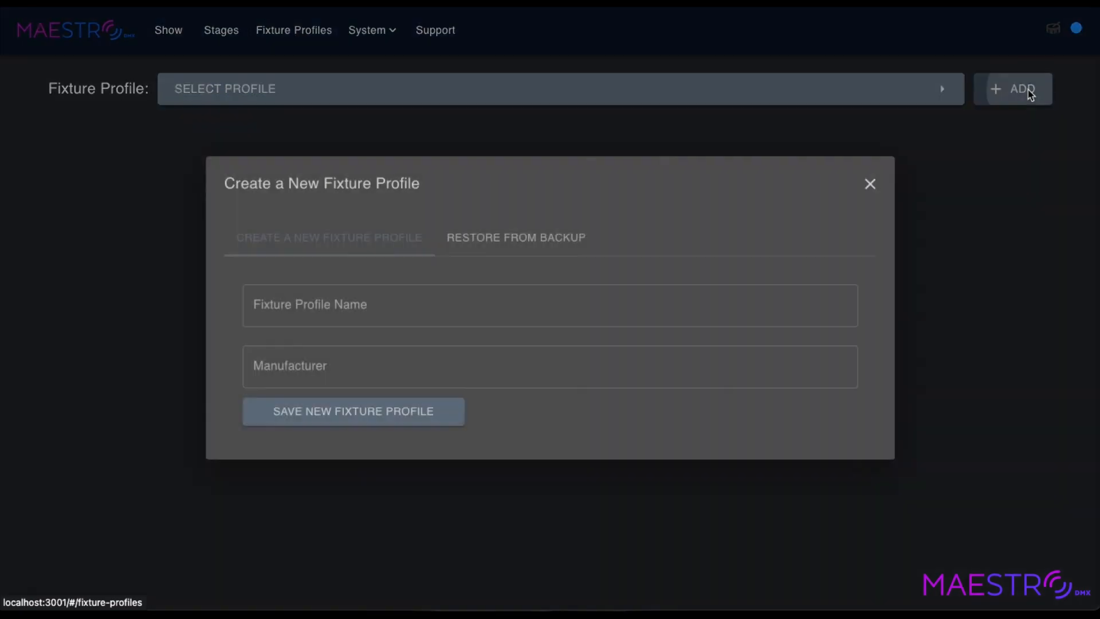
click(344, 303)
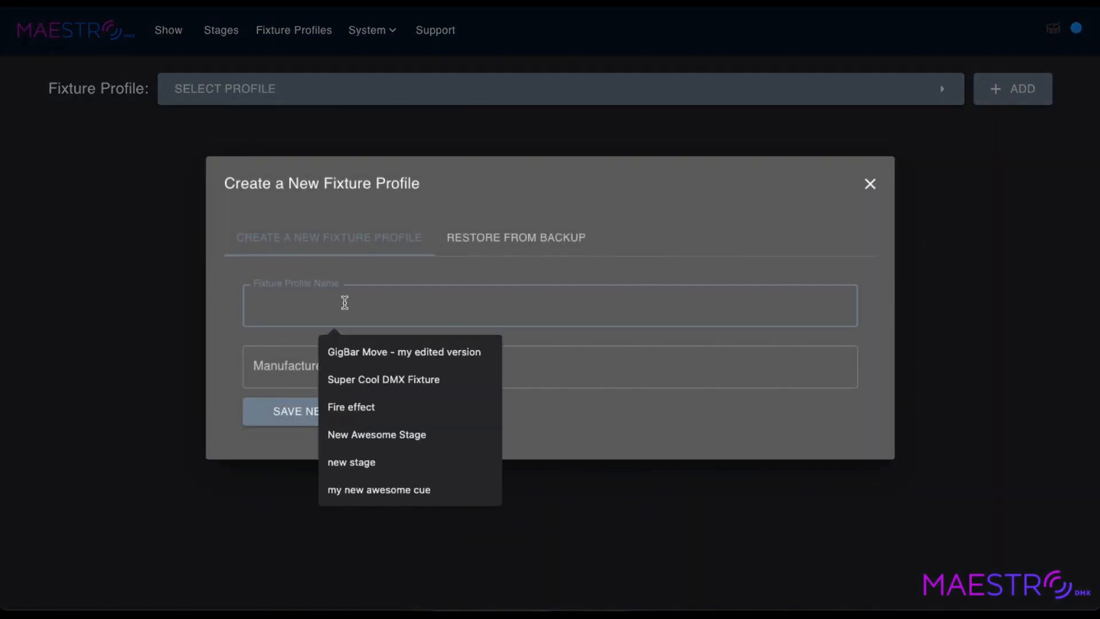
text(Gigbar Move - user)
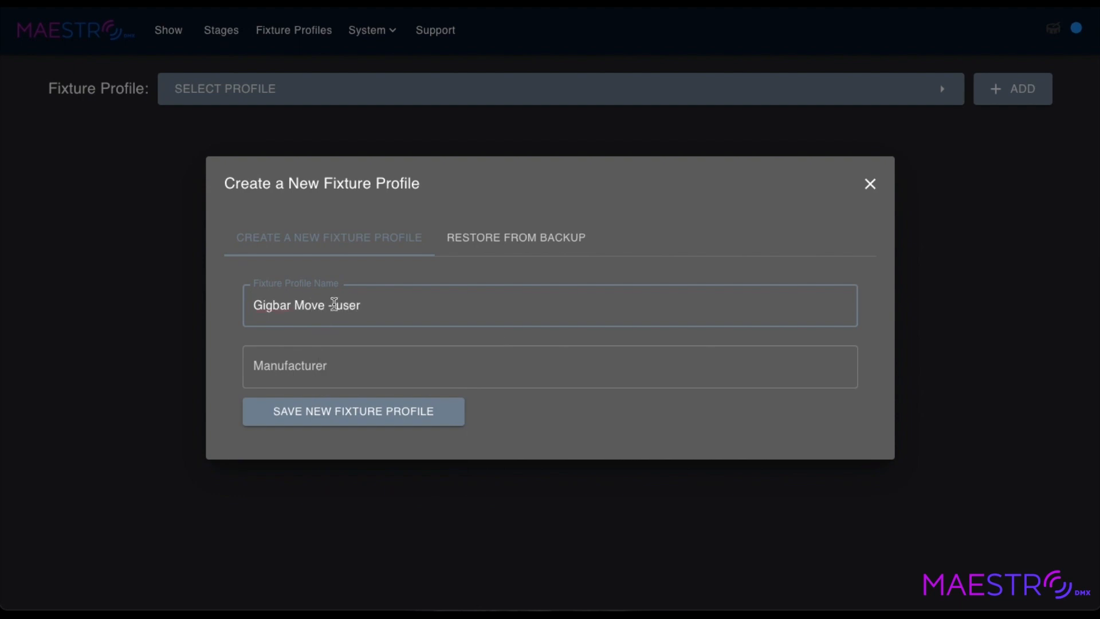
click(291, 363)
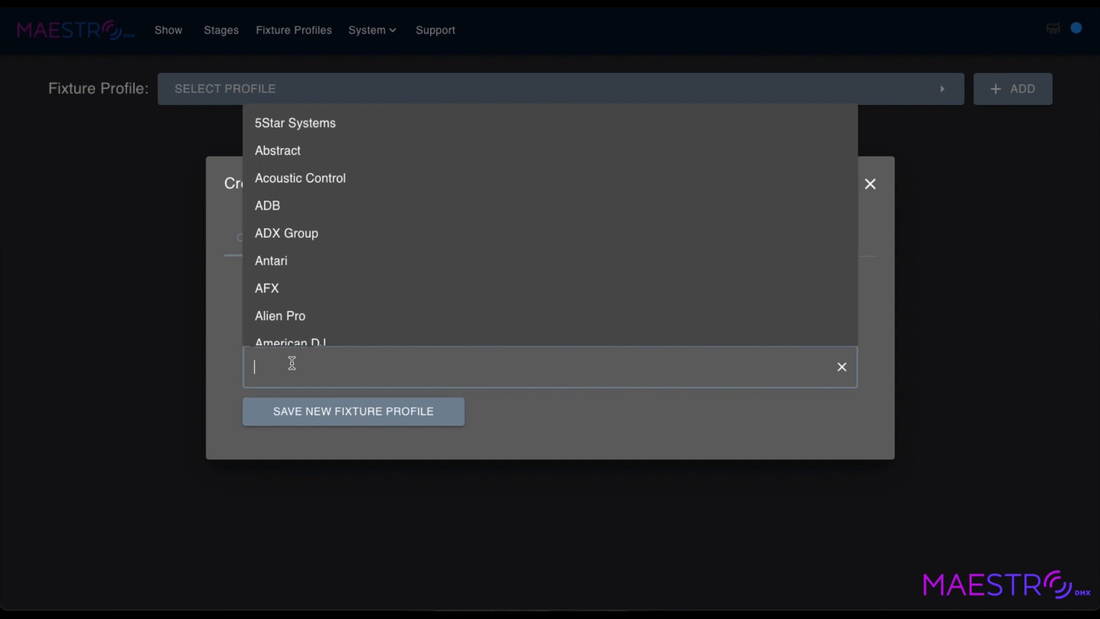
text(ch)
click(289, 435)
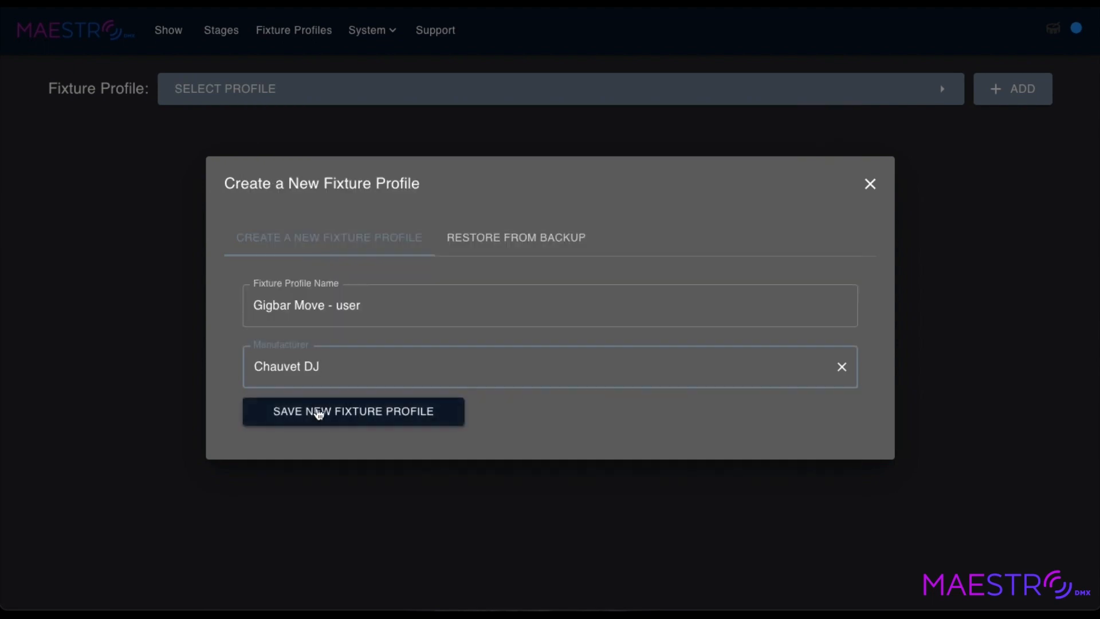
click(319, 414)
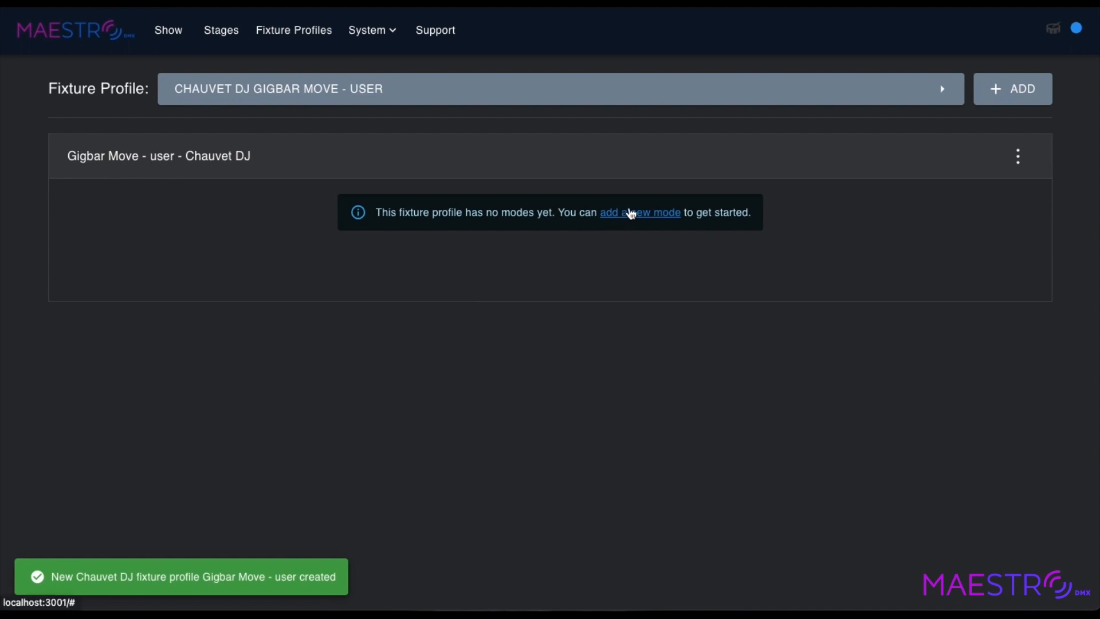
Add a new mode with 35 channels to the Gigbar Move - user profile
click(630, 214)
click(277, 319)
key(BackSpace)
text(35)
click(271, 363)
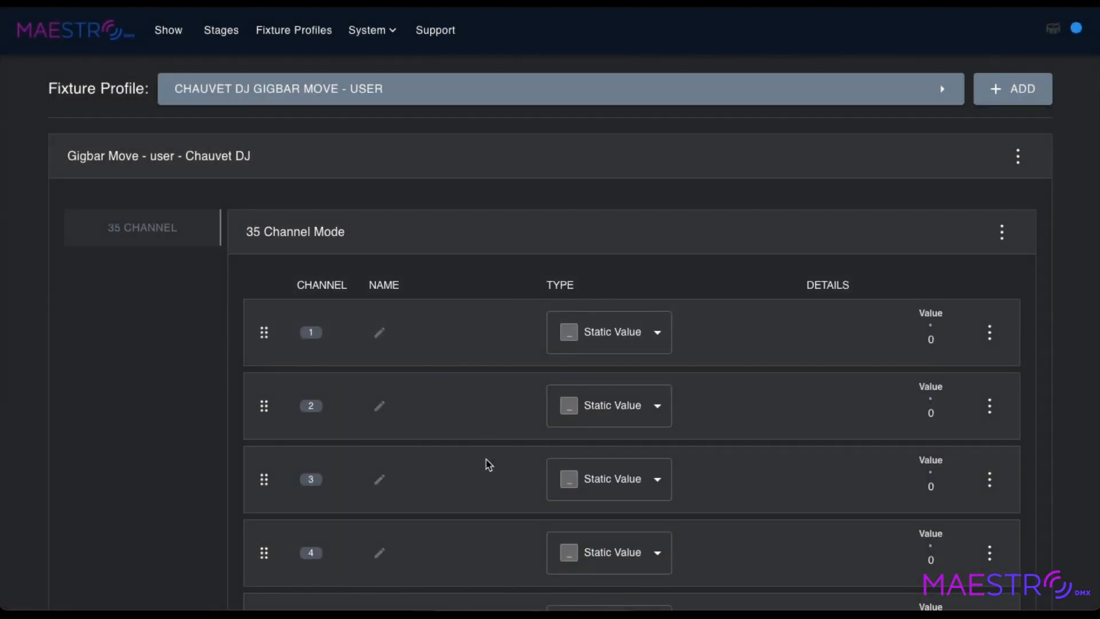
Look through the channel list of the 35 Channel mode and name channel 1 "Par 1 Red"
scroll(488, 464, down, 20)
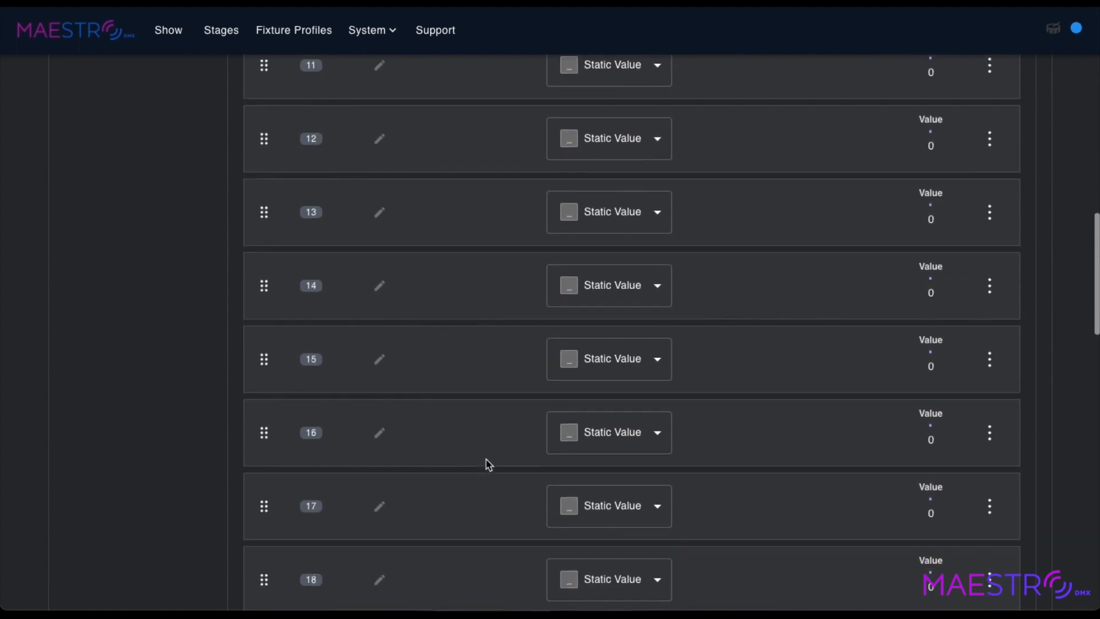
scroll(489, 465, down, 15)
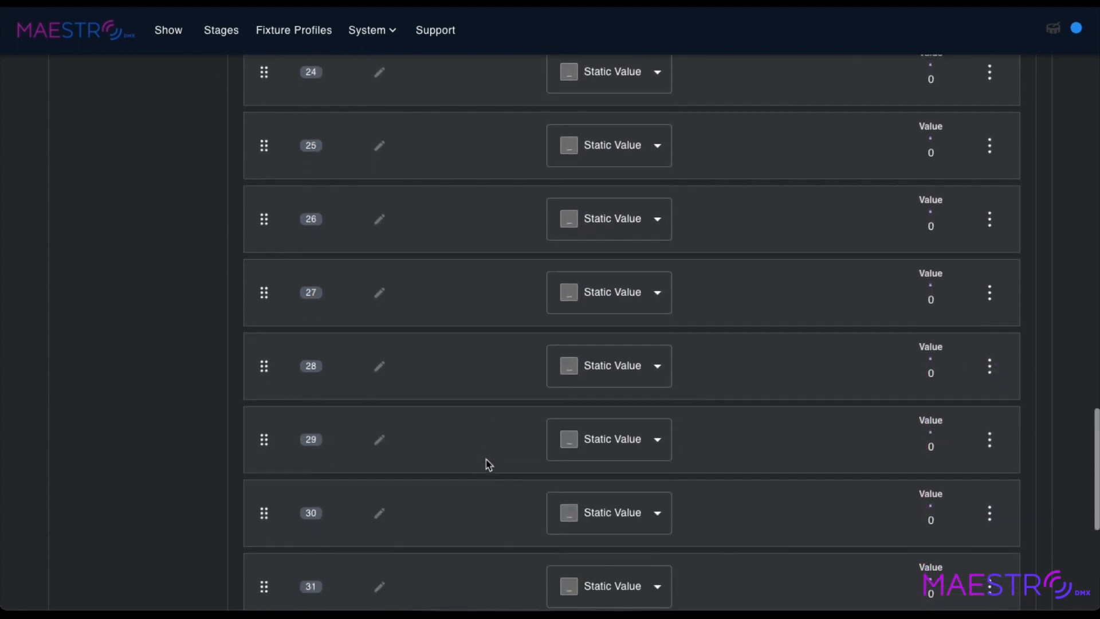
scroll(489, 465, up, 20)
scroll(488, 464, up, 2)
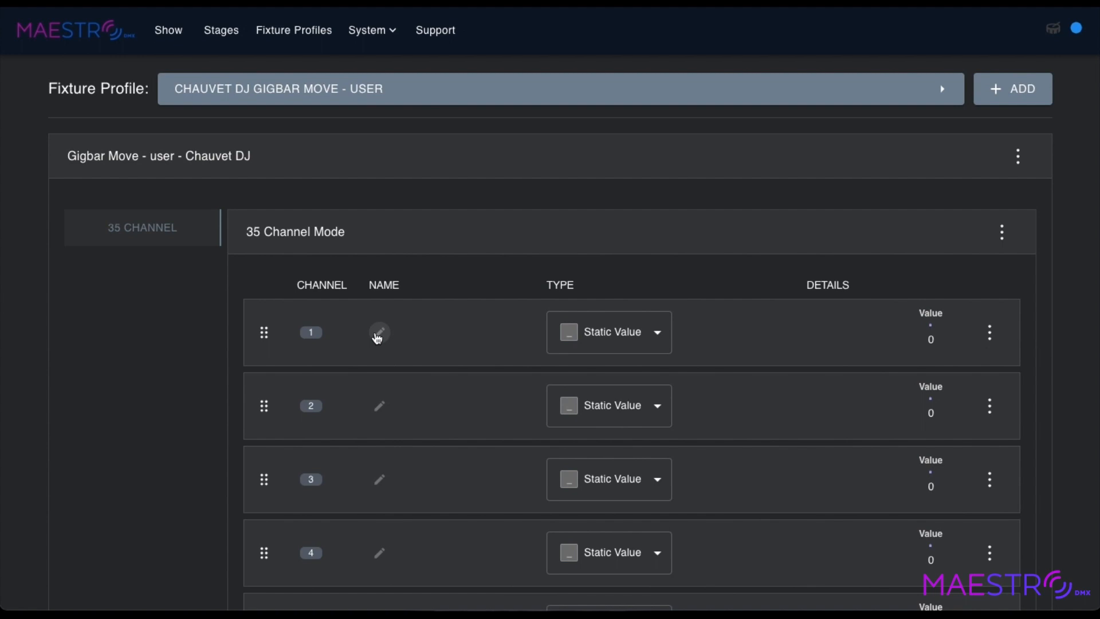
click(378, 337)
text(Par 1)
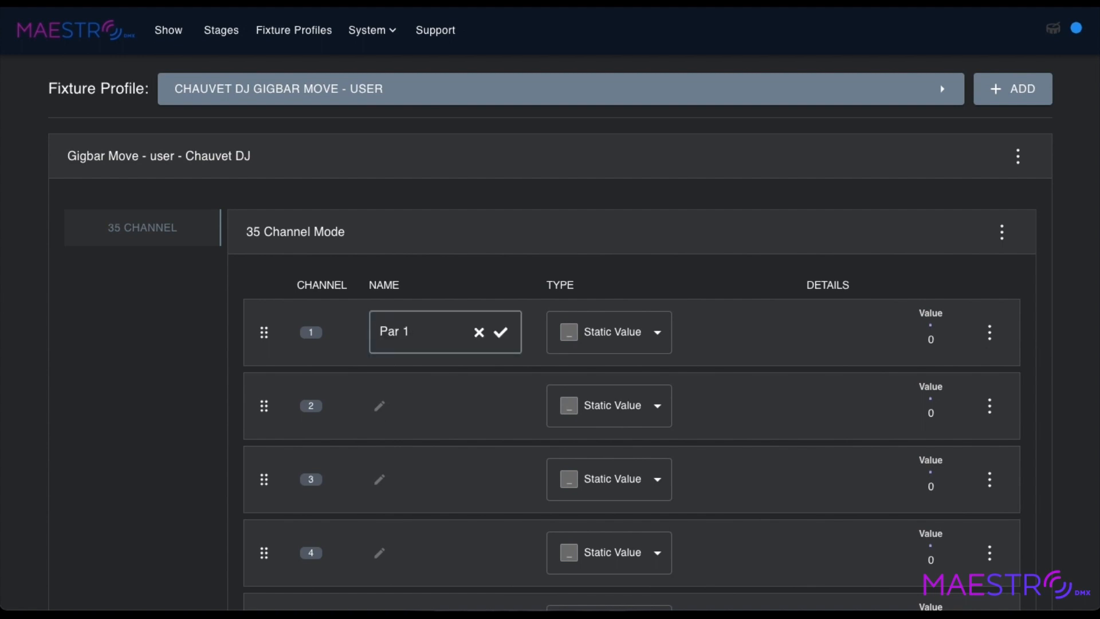
text( Red)
click(500, 332)
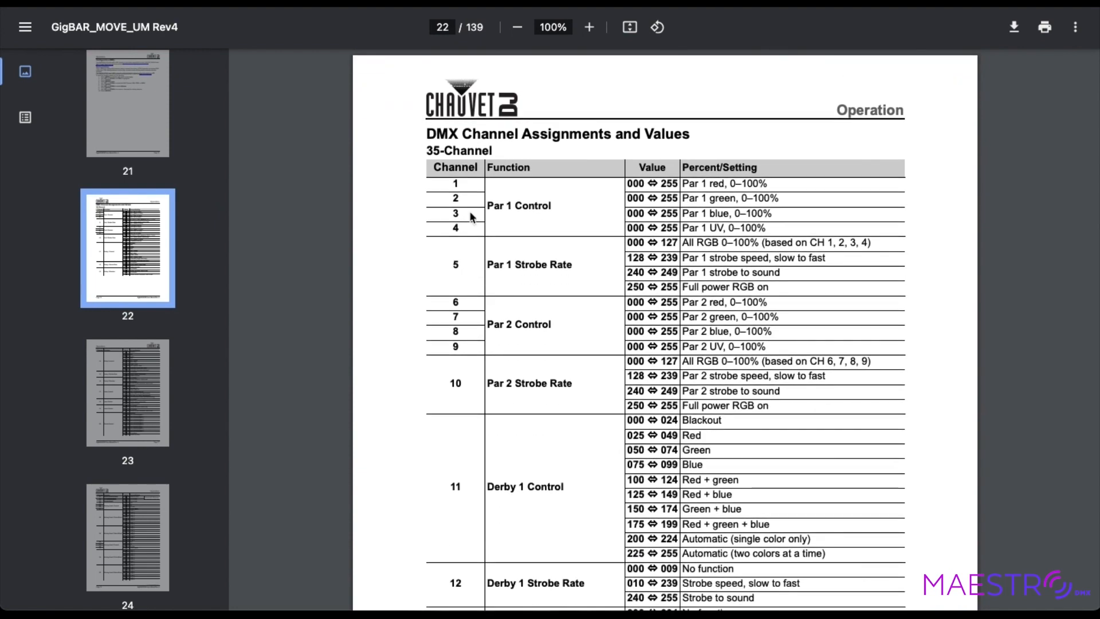
Check the 35-channel DMX assignments in the GigBAR MOVE user manual and set channel 1's type to Red
scroll(470, 217, down, 10)
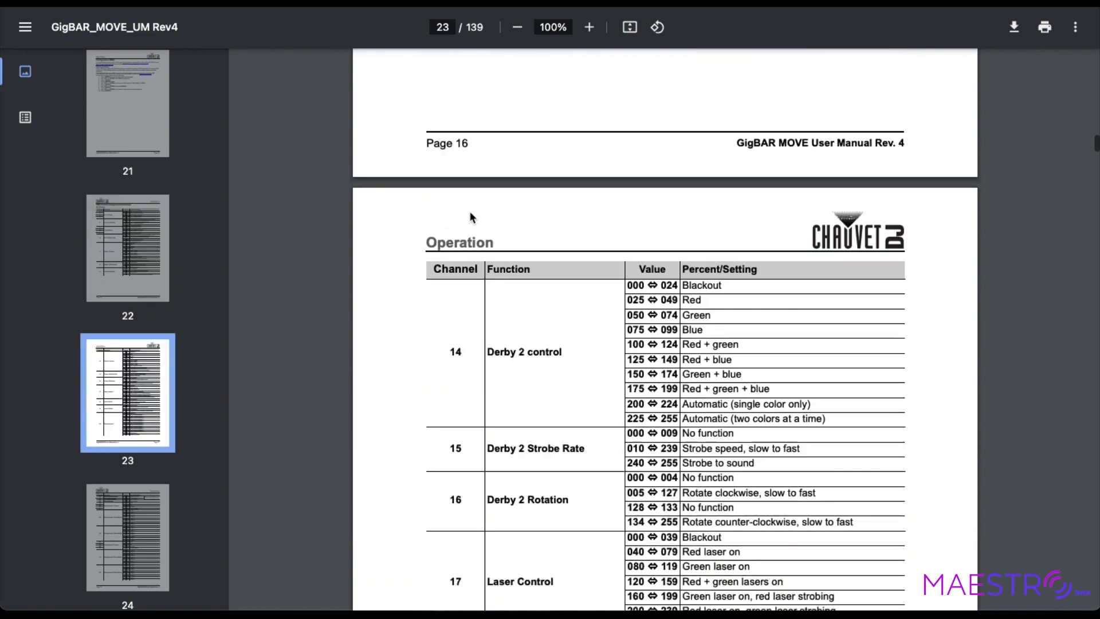
scroll(470, 217, up, 12)
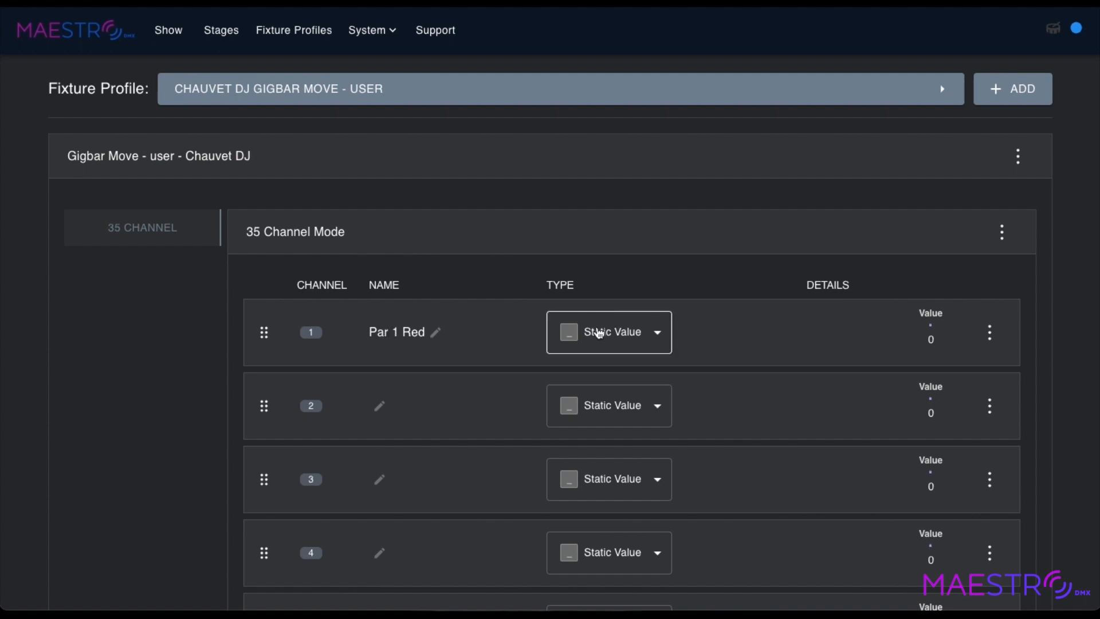
click(598, 334)
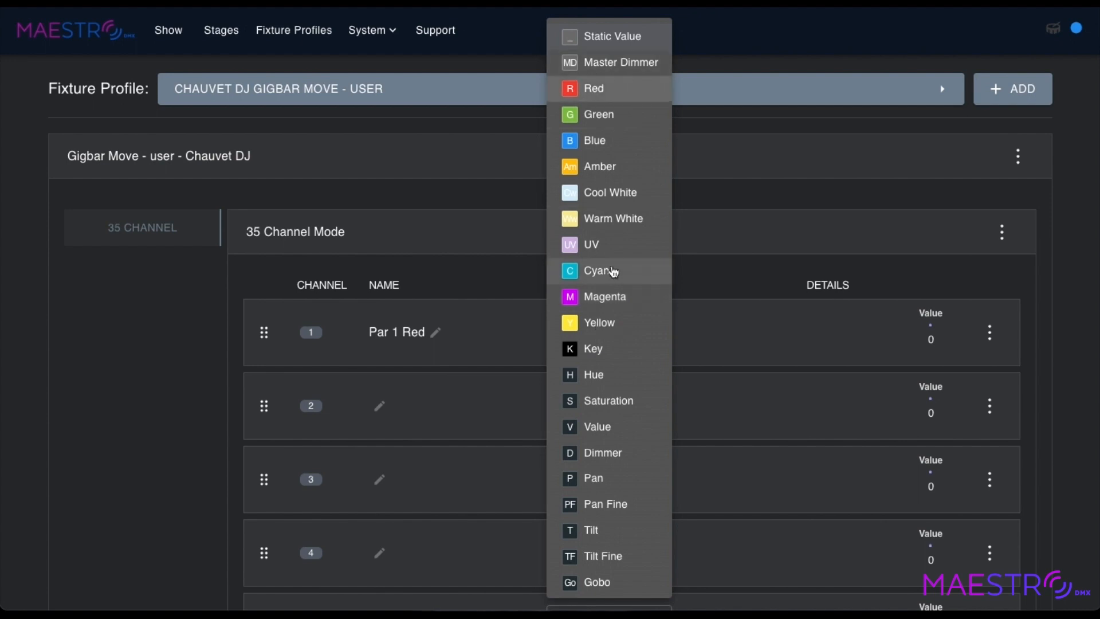
key(Escape)
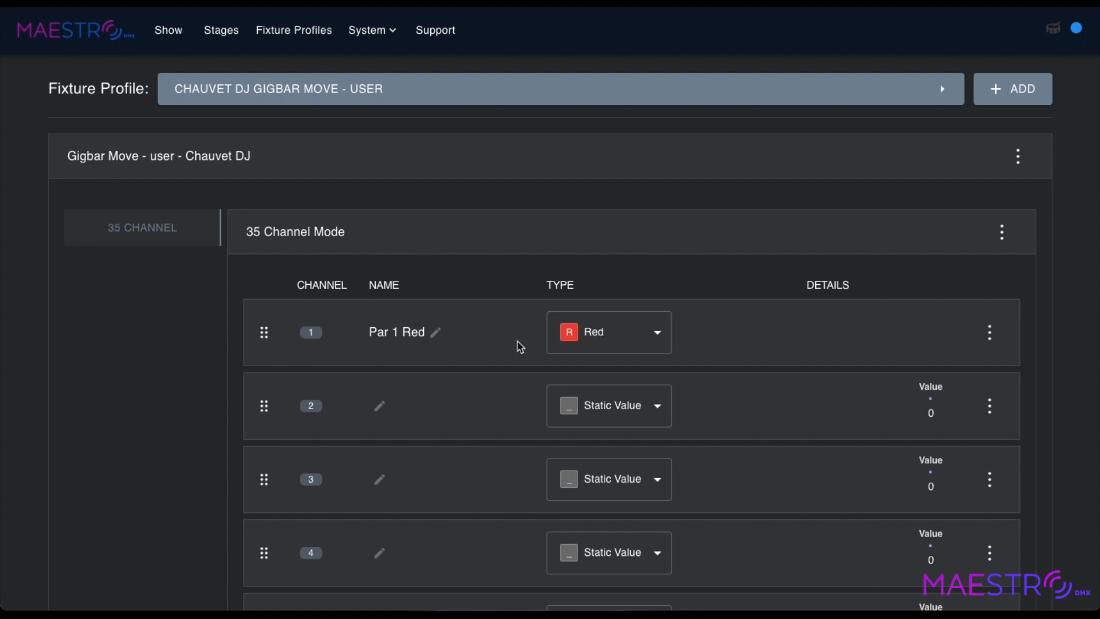
Name channel 2 "Par 1 Green" and set its type to Green
click(379, 406)
text(Par )
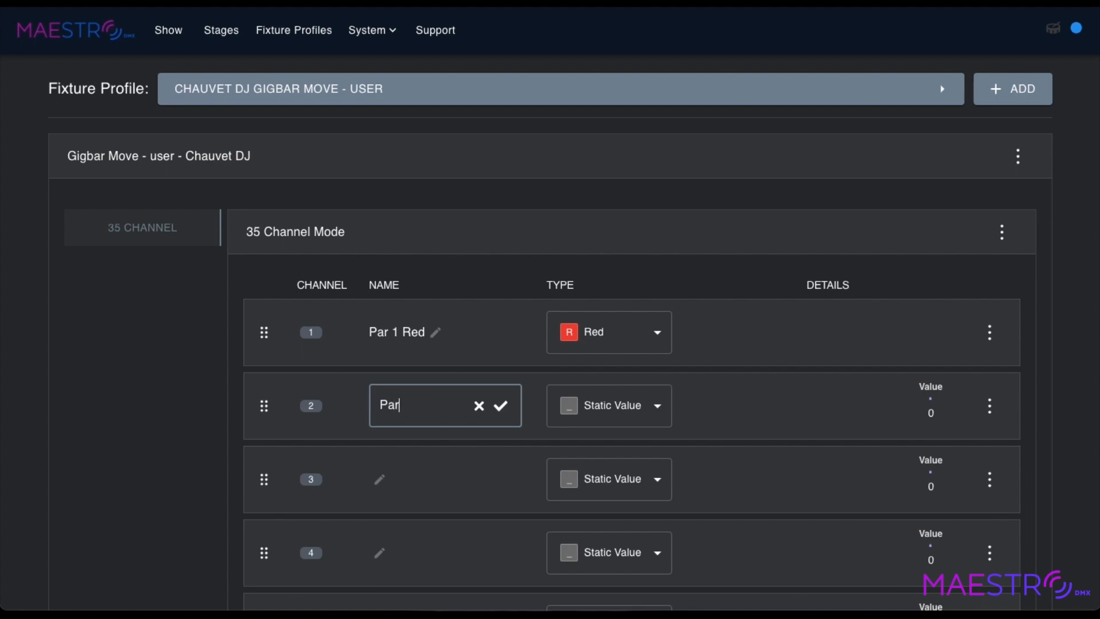
text(1 Green)
key(Return)
click(617, 402)
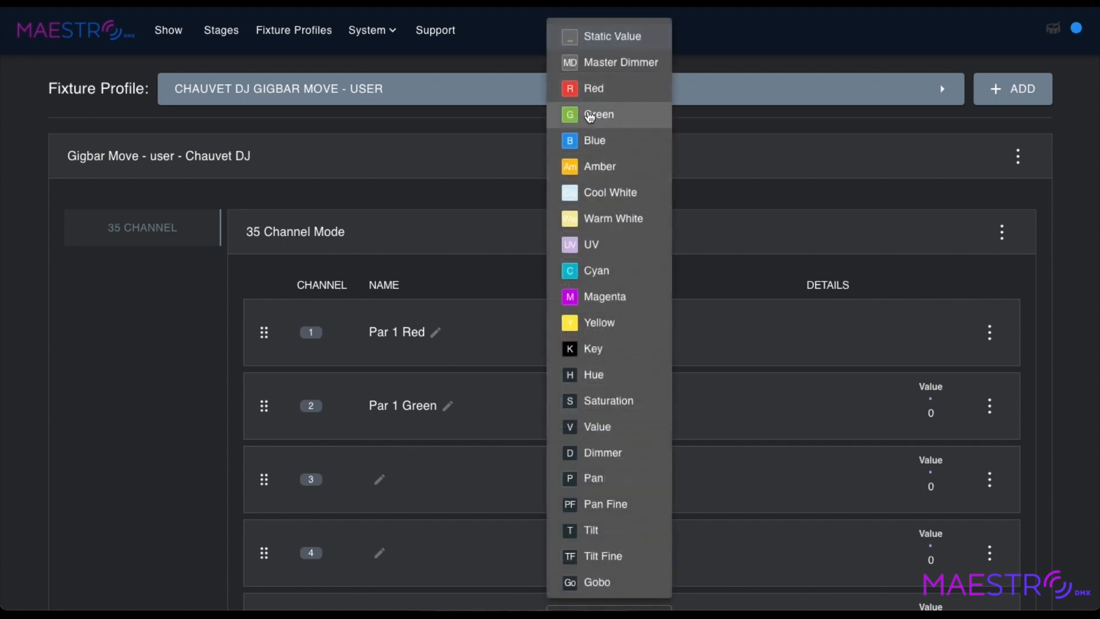
click(596, 114)
Name channel 3 "Par 1 Blue" and set its type to Blue
click(379, 480)
text(Pa)
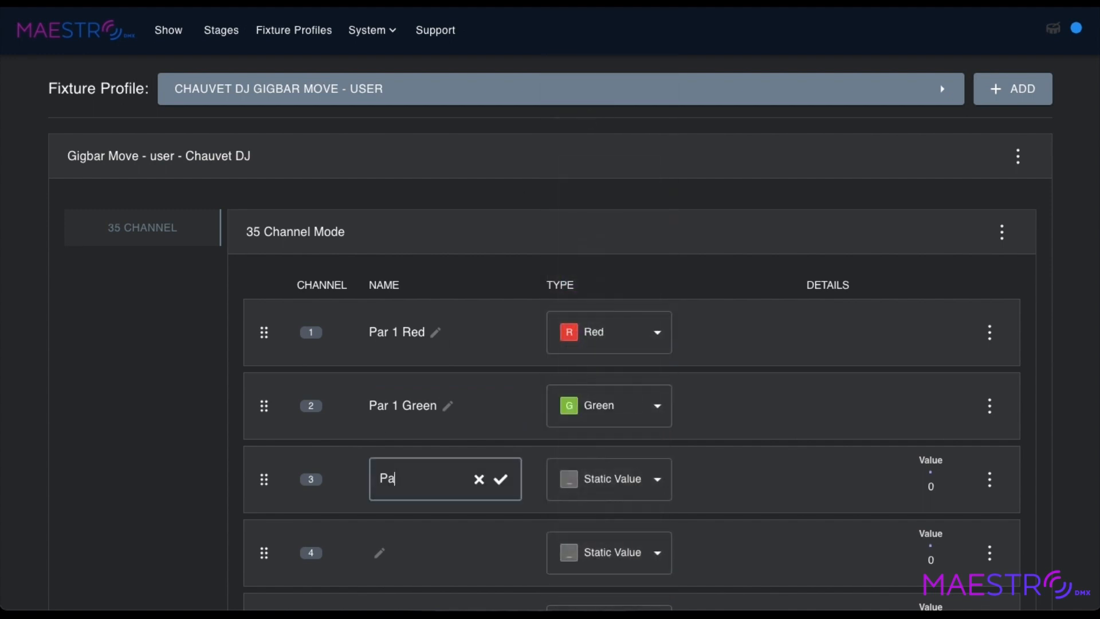
text(r 1 Blue)
key(Return)
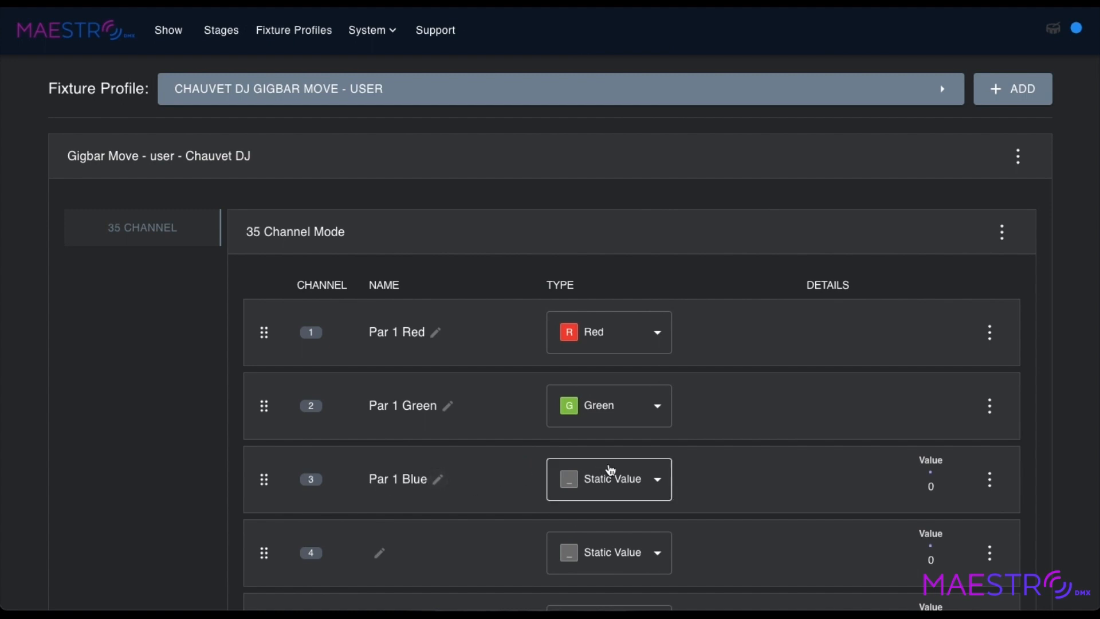
click(609, 475)
click(591, 140)
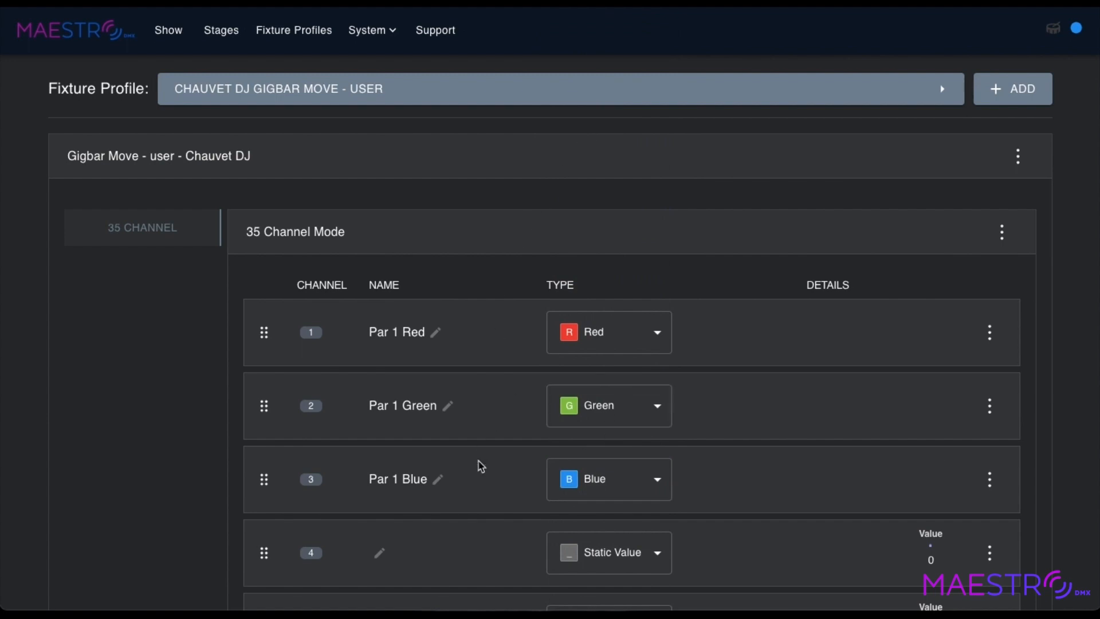
Name channel 4 "Par 1 UV" and set its type to UV
scroll(479, 462, down, 2)
click(380, 464)
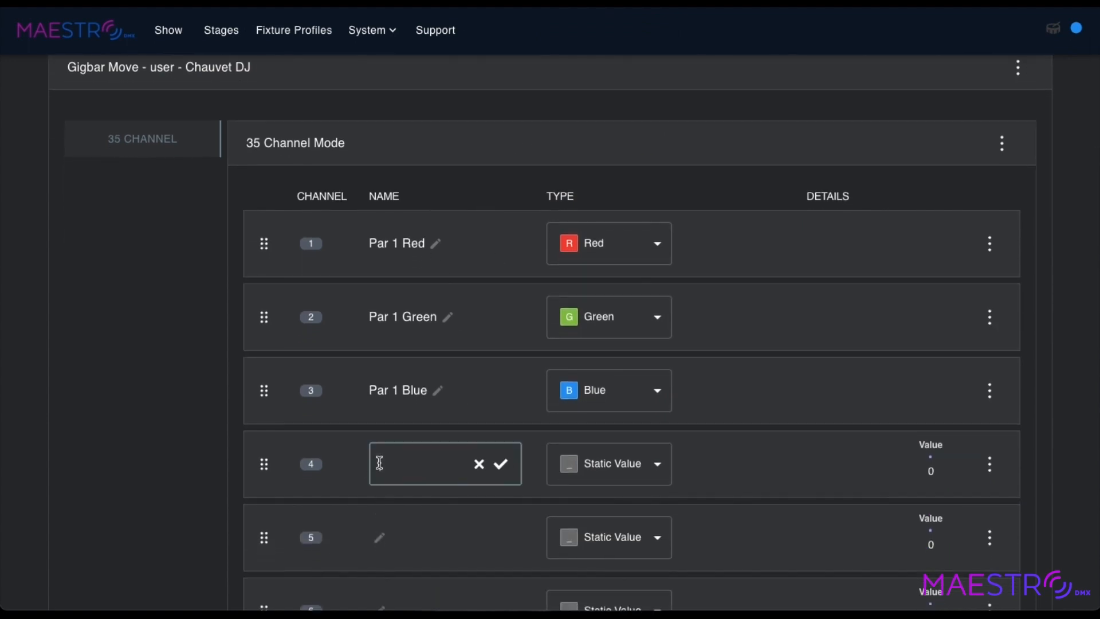
text(Par 1 UV)
click(501, 464)
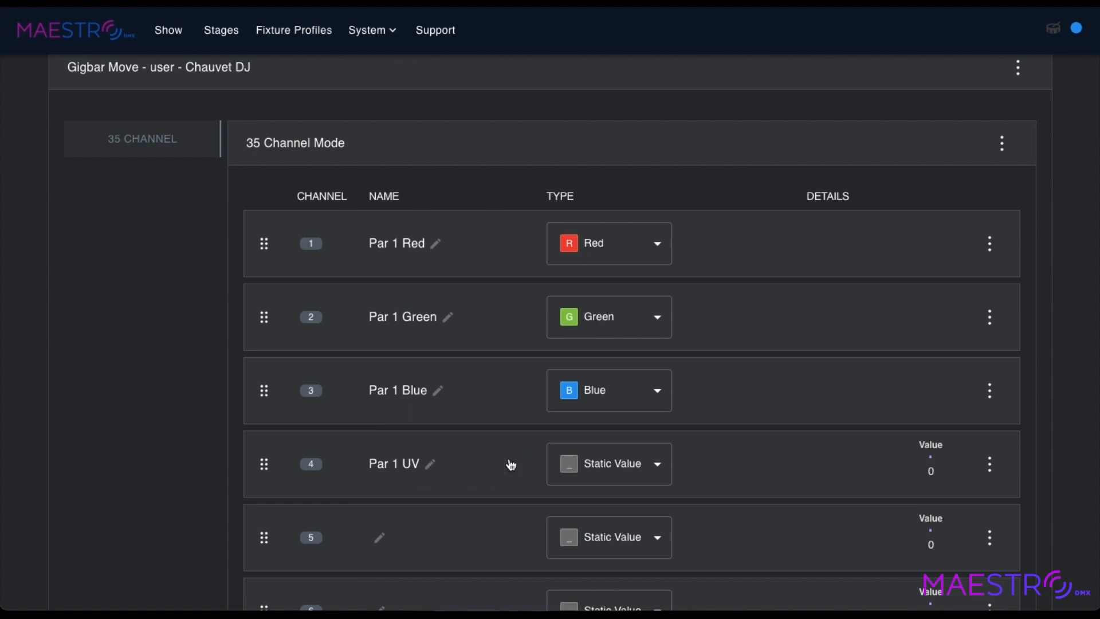
click(597, 475)
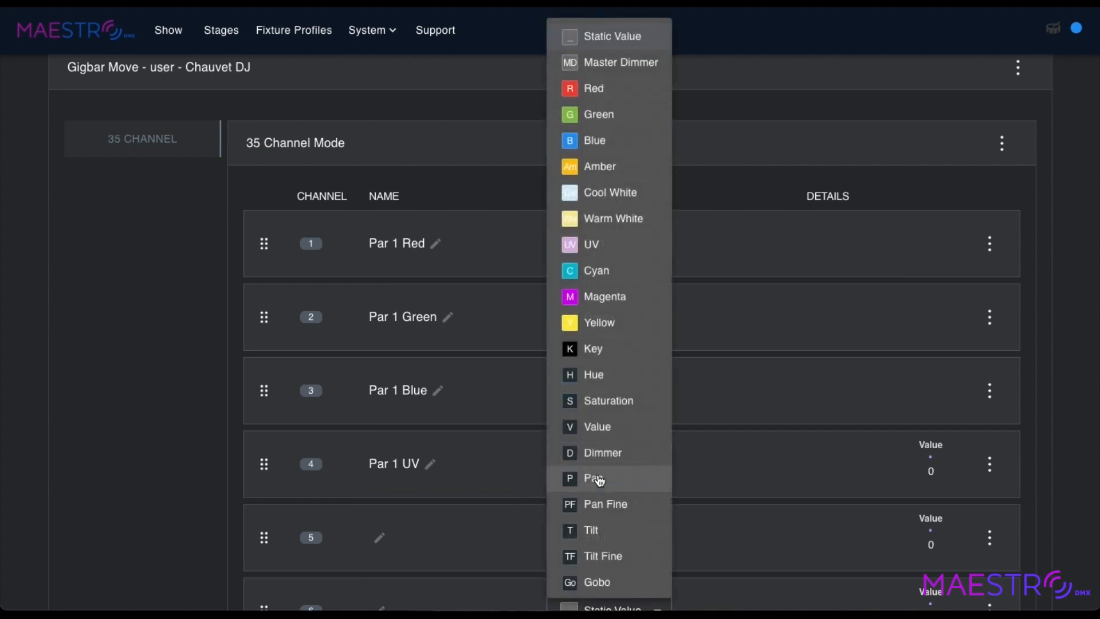
click(592, 244)
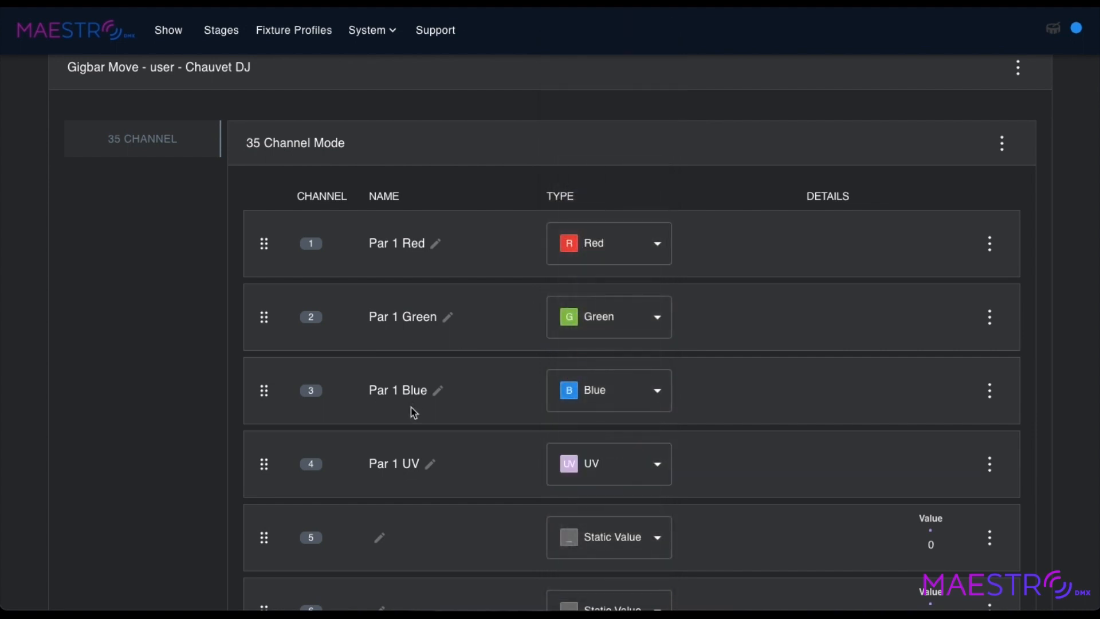
Name channel 5 "Par 1 Strobe Rate" and set its type to Strobe
scroll(414, 412, down, 2)
click(379, 439)
text(Par 1 Strobe Rate)
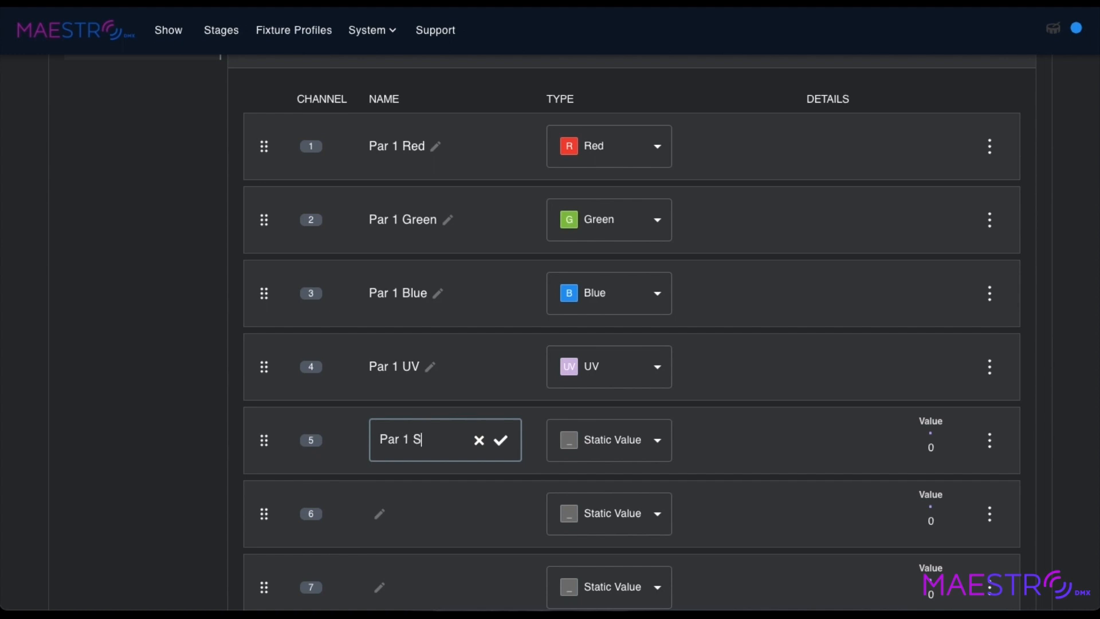
click(503, 443)
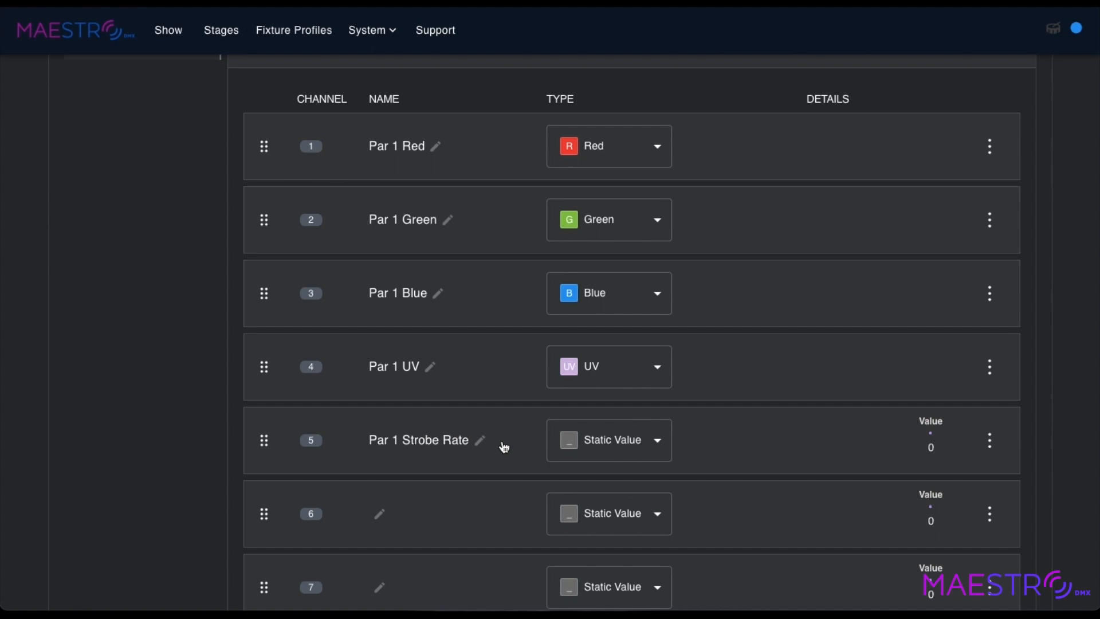
click(607, 440)
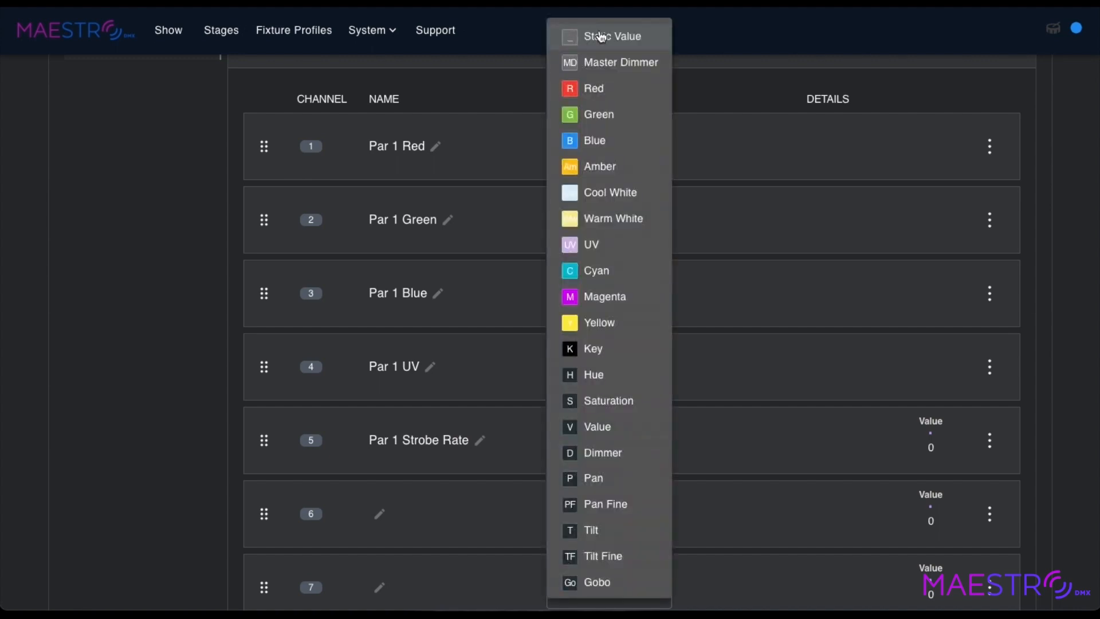
scroll(608, 401, down, 3)
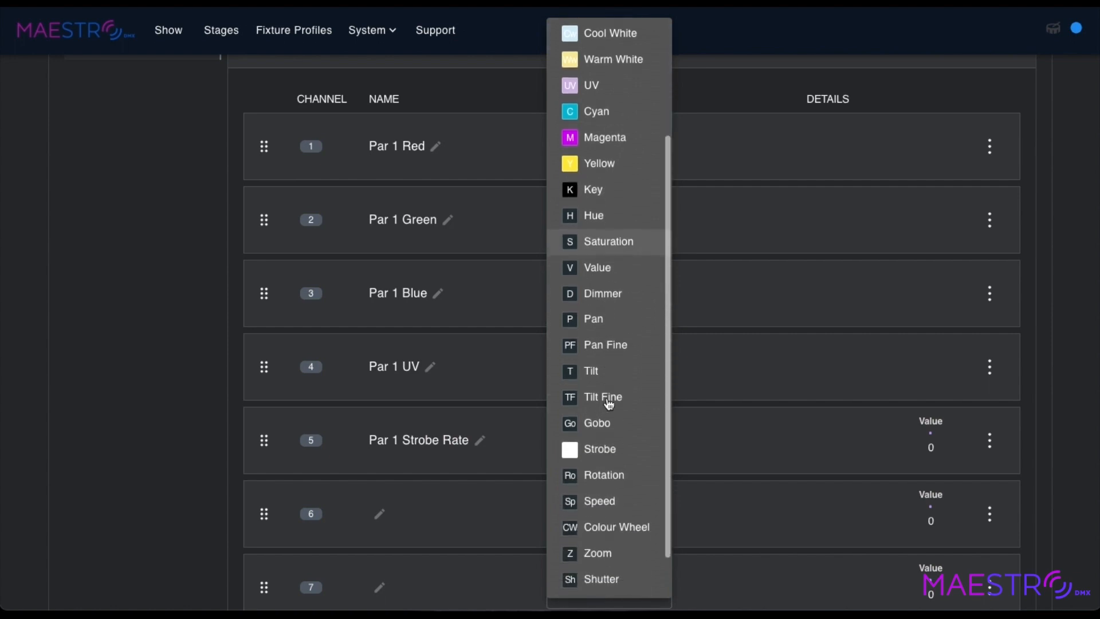
click(602, 449)
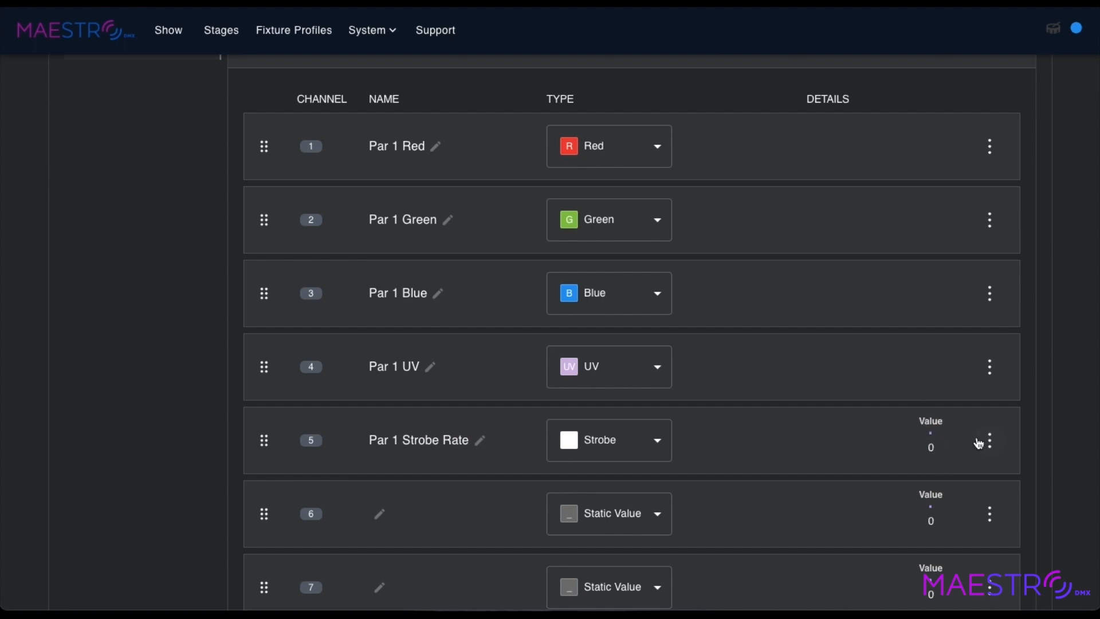
Edit the Par 1 Strobe Rate channel to set its strobe value to 127 and save the channel
click(994, 445)
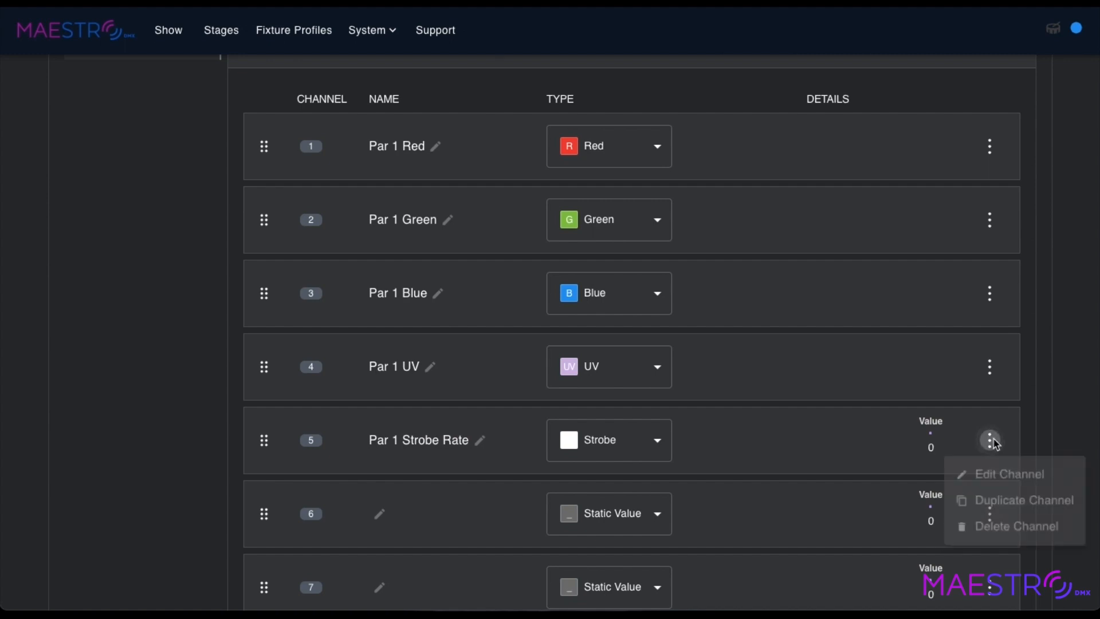
click(992, 478)
click(242, 383)
text(127)
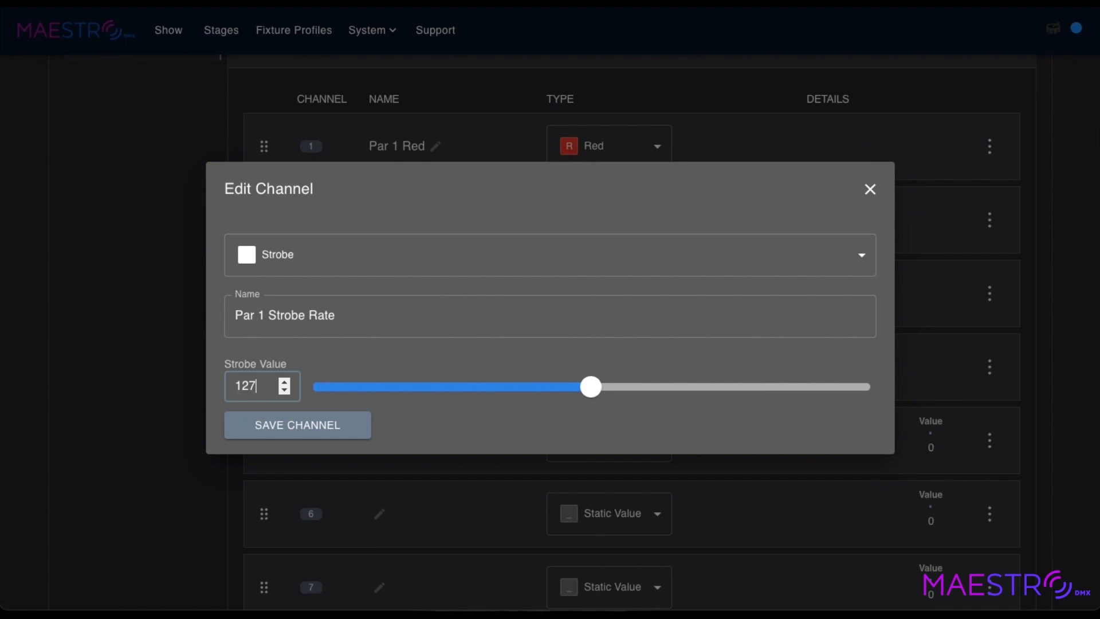
click(260, 426)
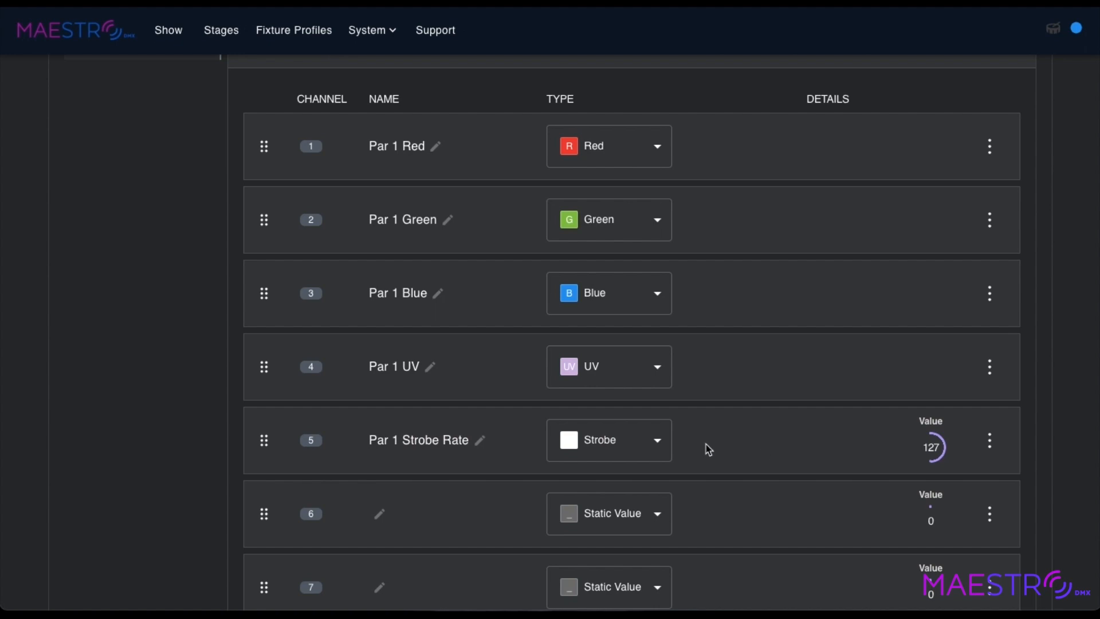
drag(938, 421, 920, 425)
click(883, 436)
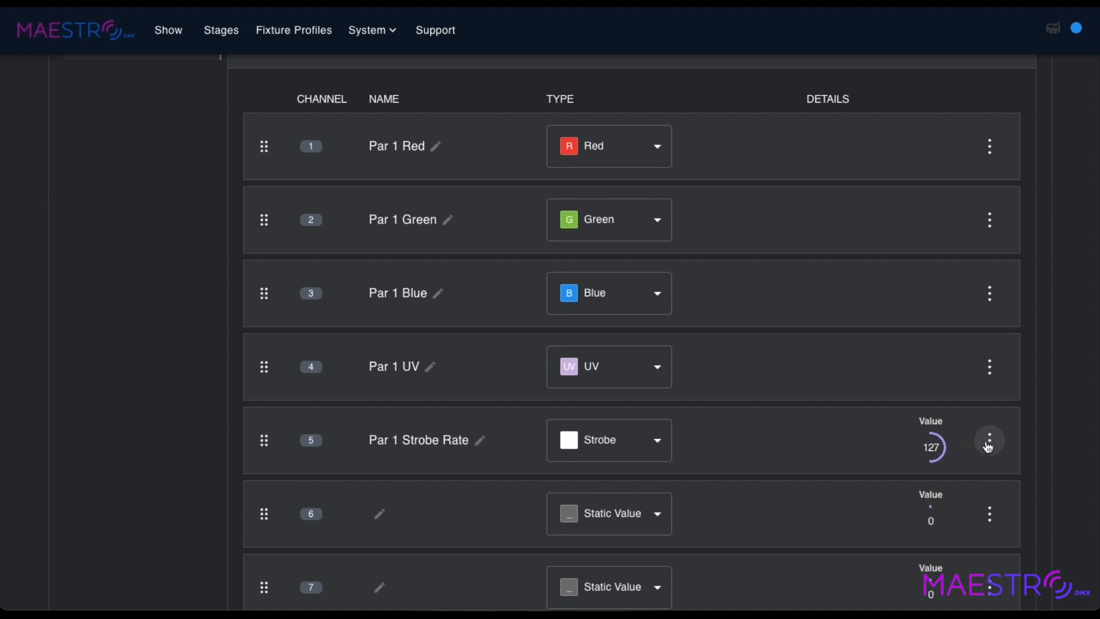
scroll(429, 486, down, 2)
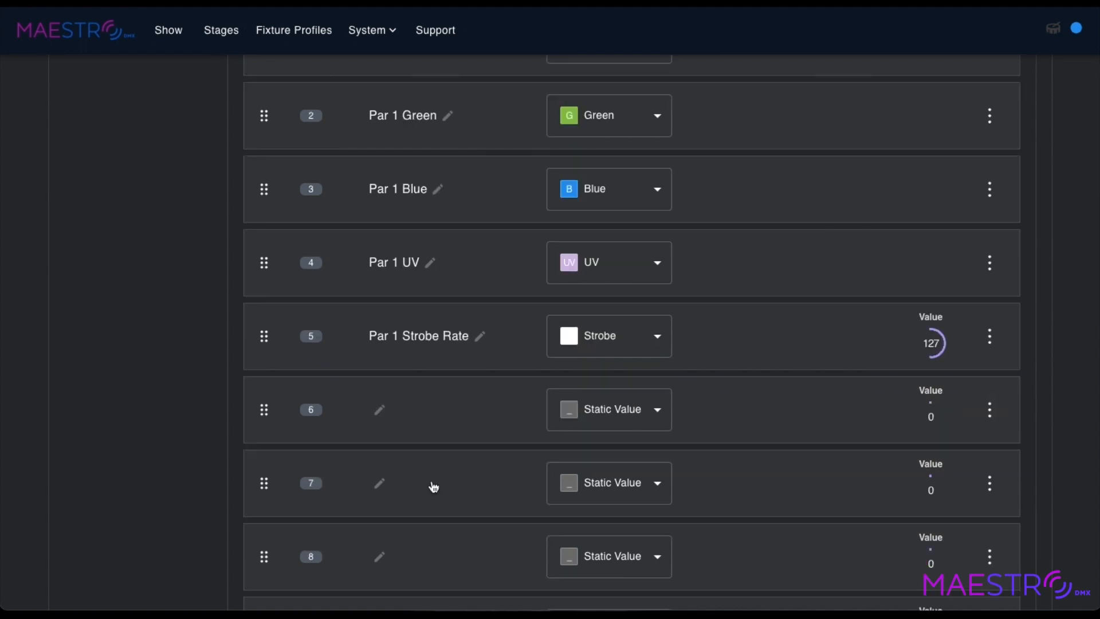
Name channel 6 "Par 2 Red" and set its type to Red
click(380, 409)
text(Pa)
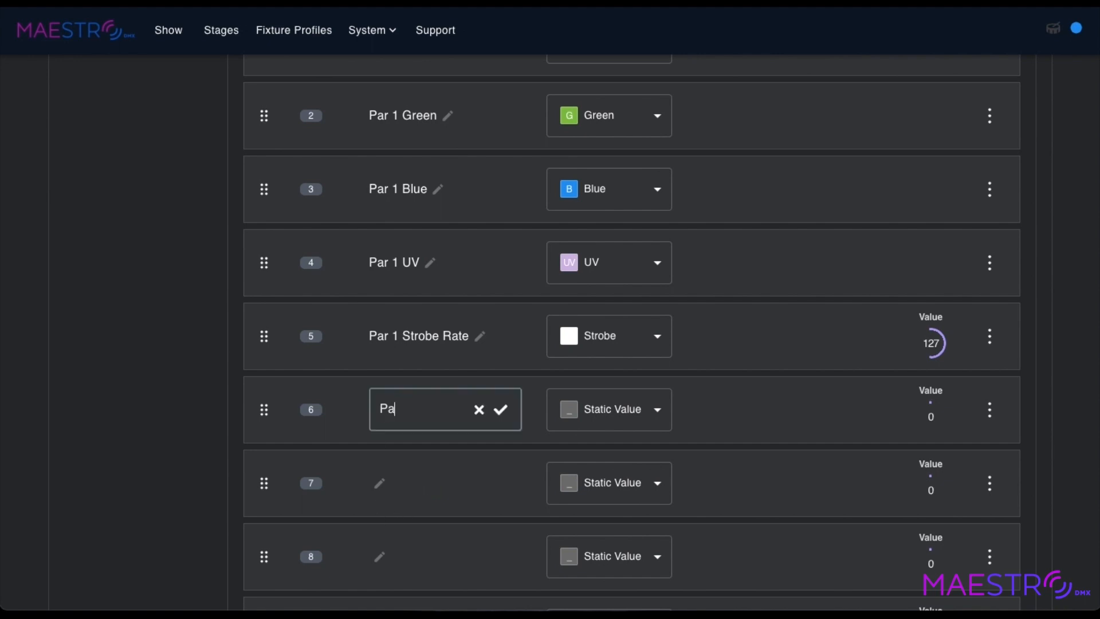
text(r 2 Red)
click(500, 409)
click(599, 409)
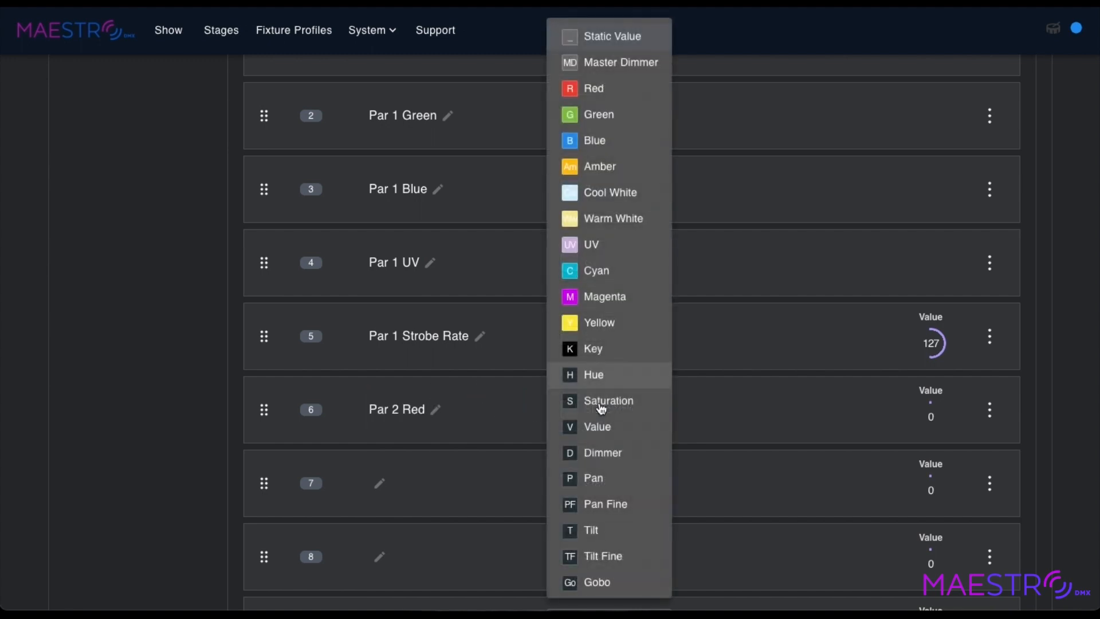
click(599, 89)
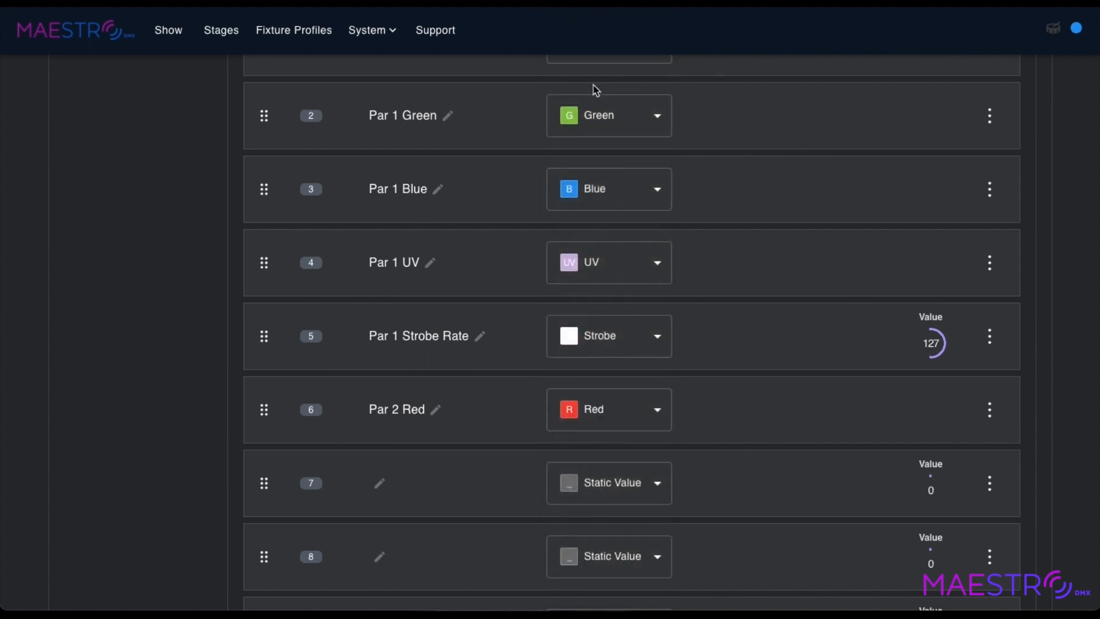
Name channels 7 and 8 "Par 2 Green" and "Par 2 Blue", and set their types to Green and Blue
scroll(496, 370, down, 2)
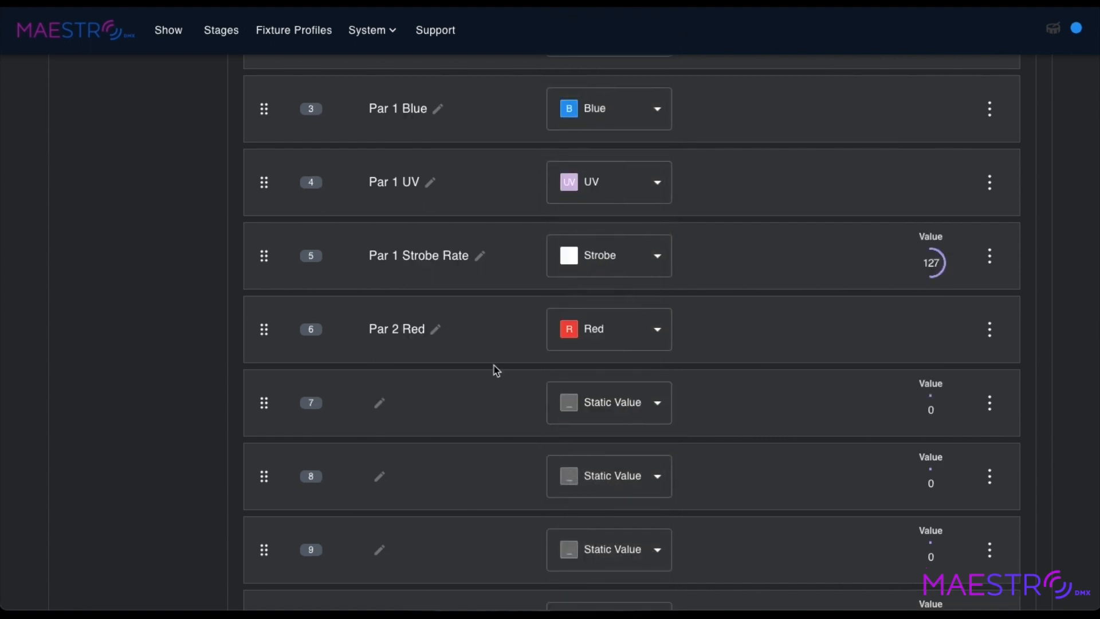
click(379, 403)
text(P)
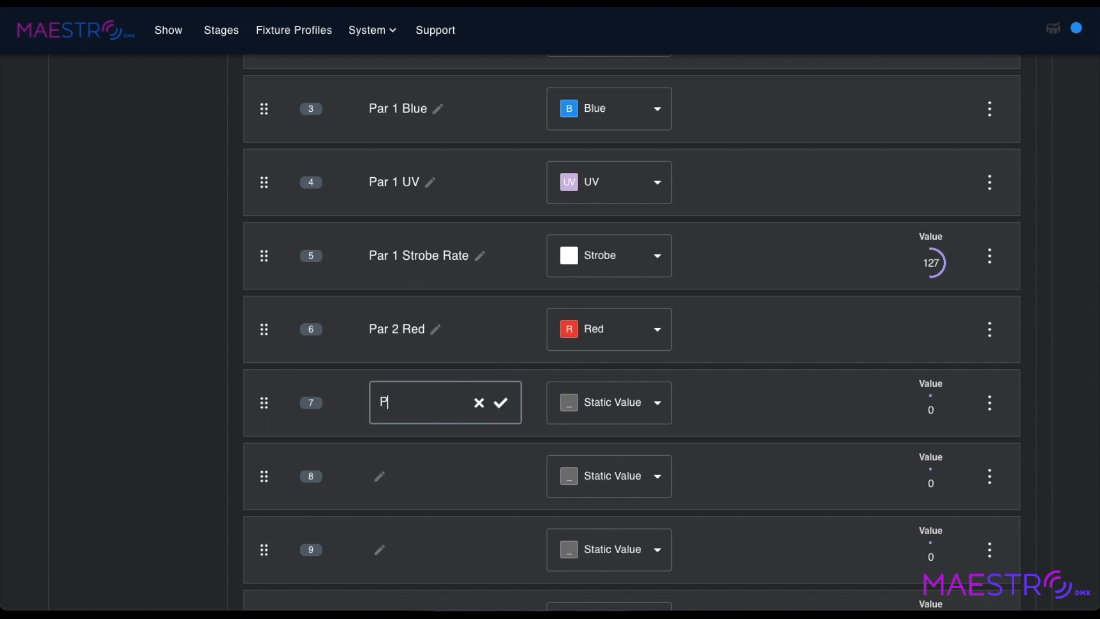
text(ar 2 Green)
click(500, 402)
click(379, 476)
text(Par 2 Blue)
key(Return)
click(594, 401)
click(594, 115)
click(596, 476)
click(589, 140)
Name channel 9 "Par 2 Strobe Rate" and set its type to Strobe
scroll(489, 456, down, 3)
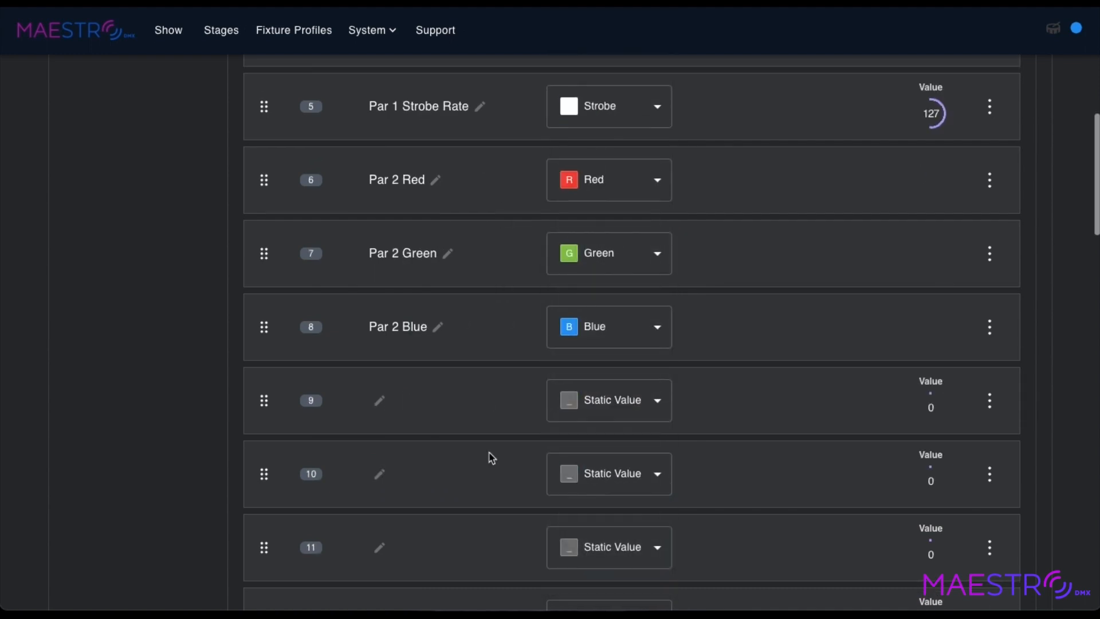
click(380, 404)
text(Par 2 Strobe Rate)
key(Return)
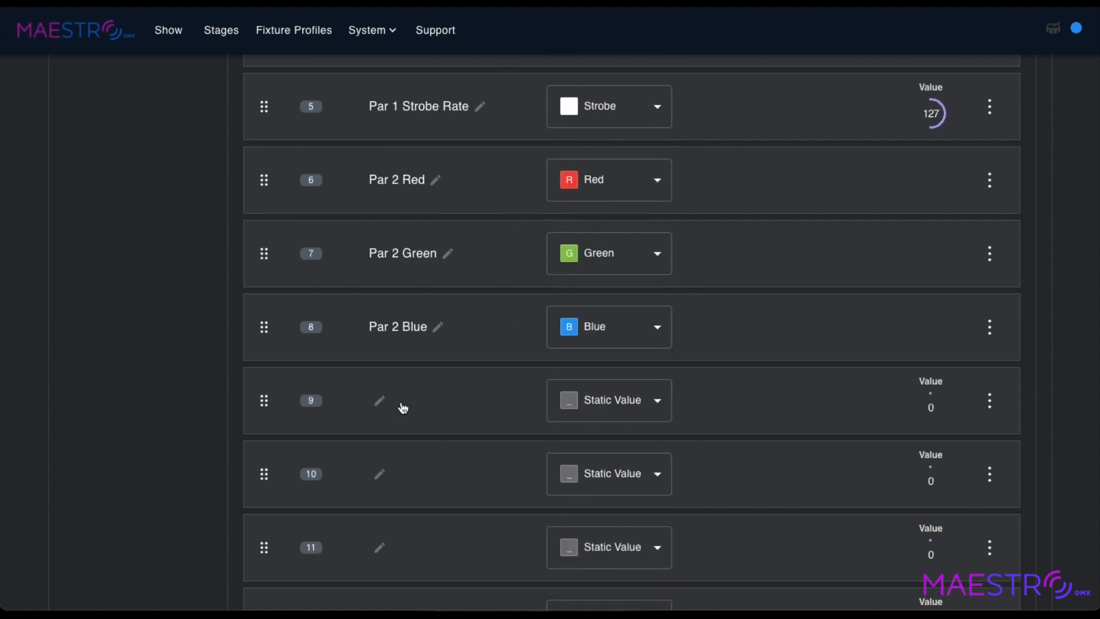
click(608, 400)
scroll(609, 400, down, 1)
click(596, 582)
Edit the Par 2 Strobe Rate channel to set its strobe value to 127 and save the channel
click(989, 401)
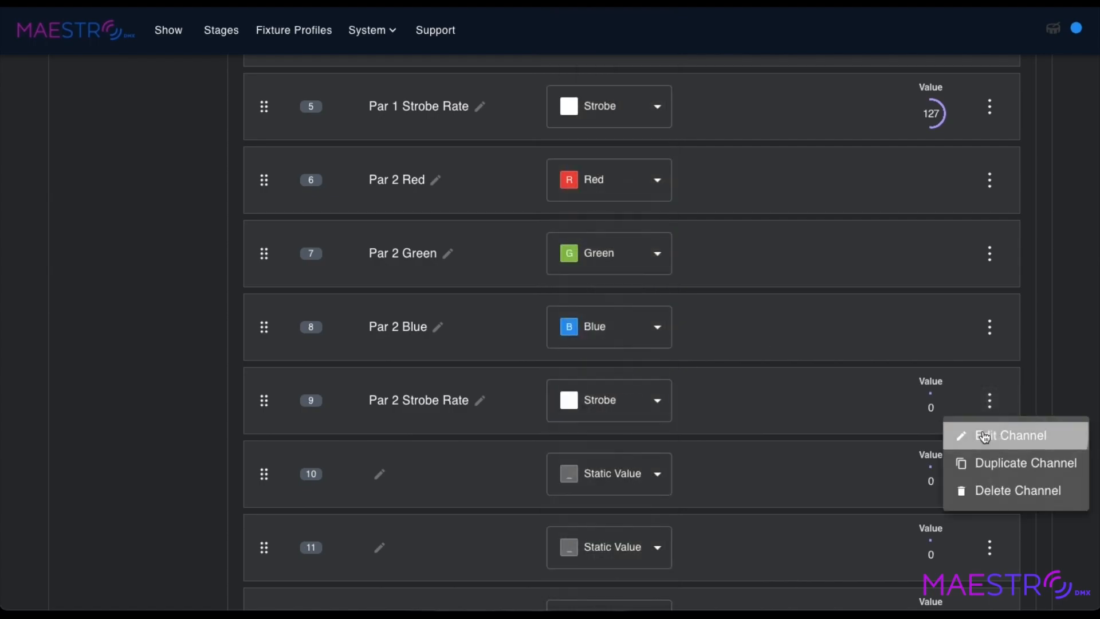
click(1009, 435)
key(BackSpace)
text(127)
click(241, 424)
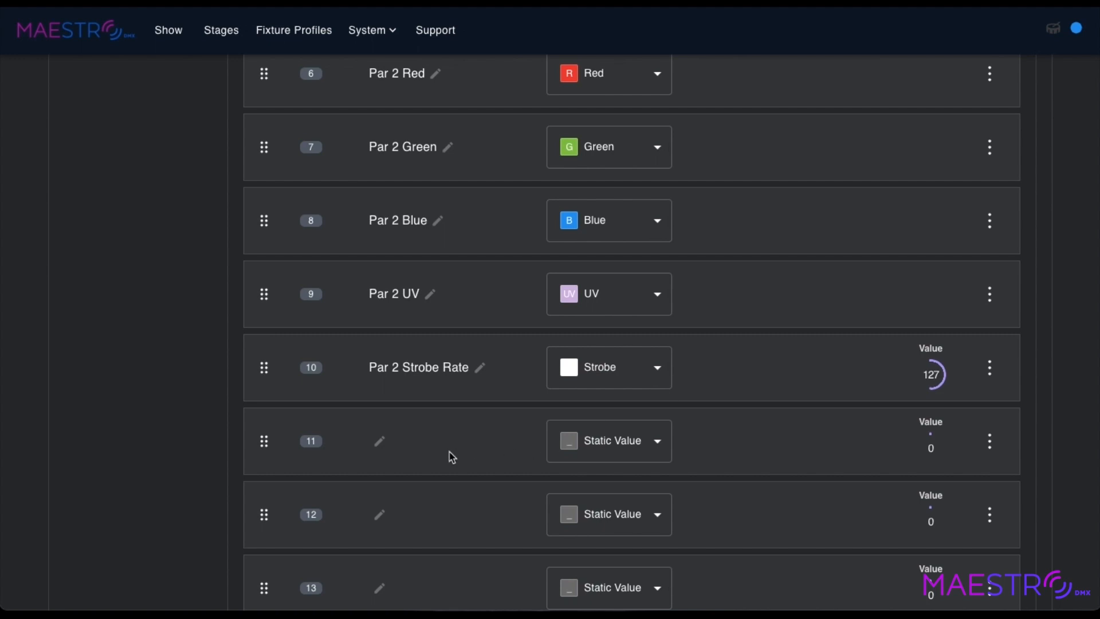
Name channel 11 "Derby 1 Control"
click(379, 441)
text(Derby 1 Control)
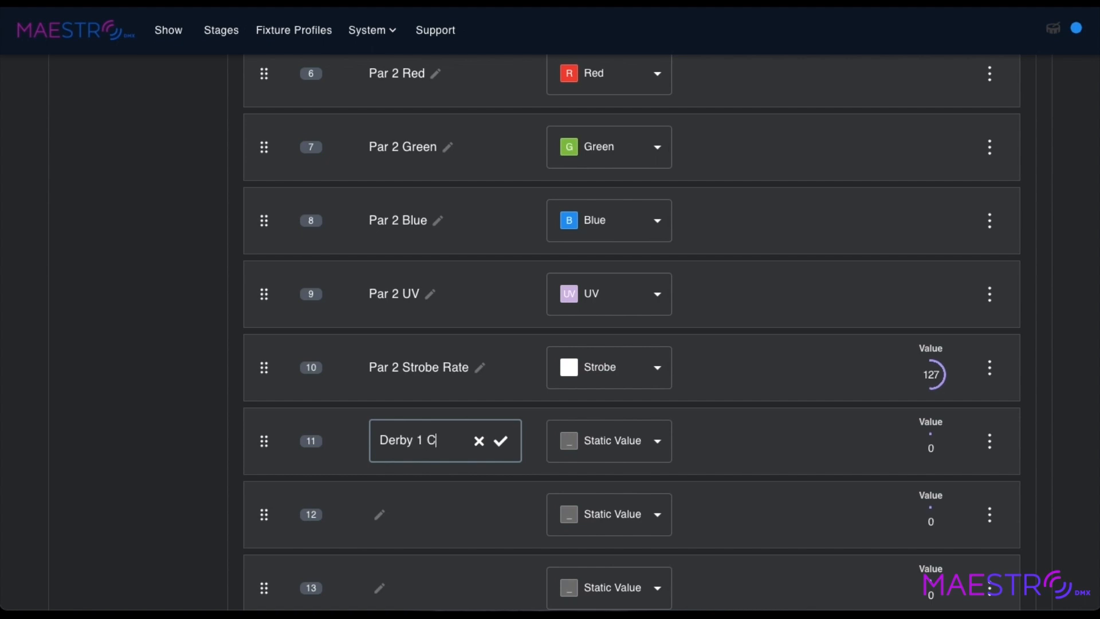
click(500, 440)
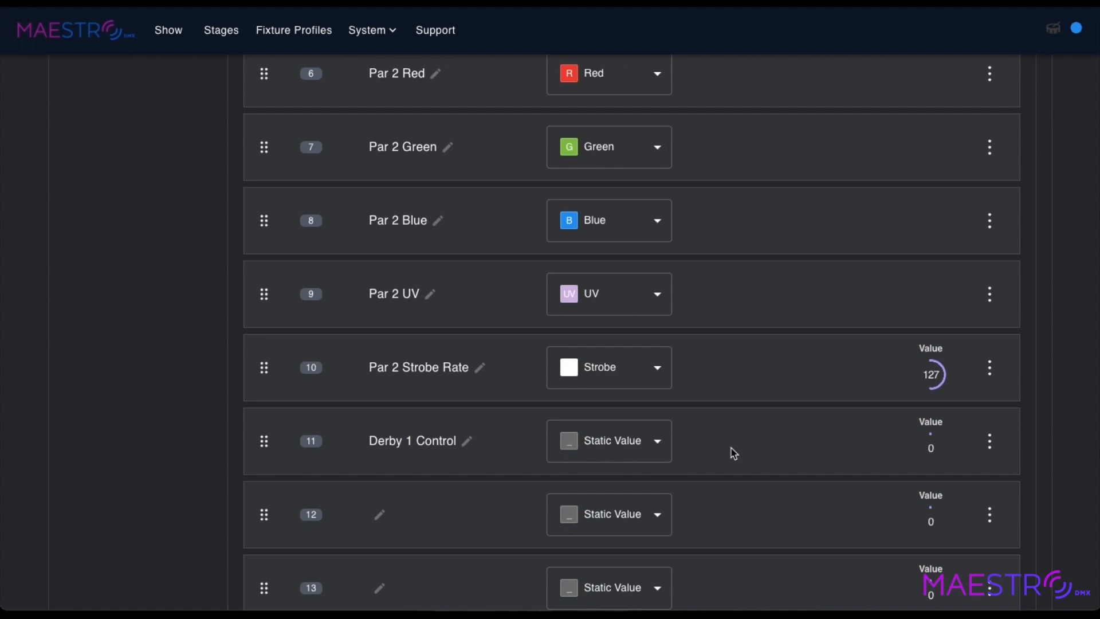
Try the Dimmer type on the Derby 1 Control channel and switch it back to Static Value
click(585, 448)
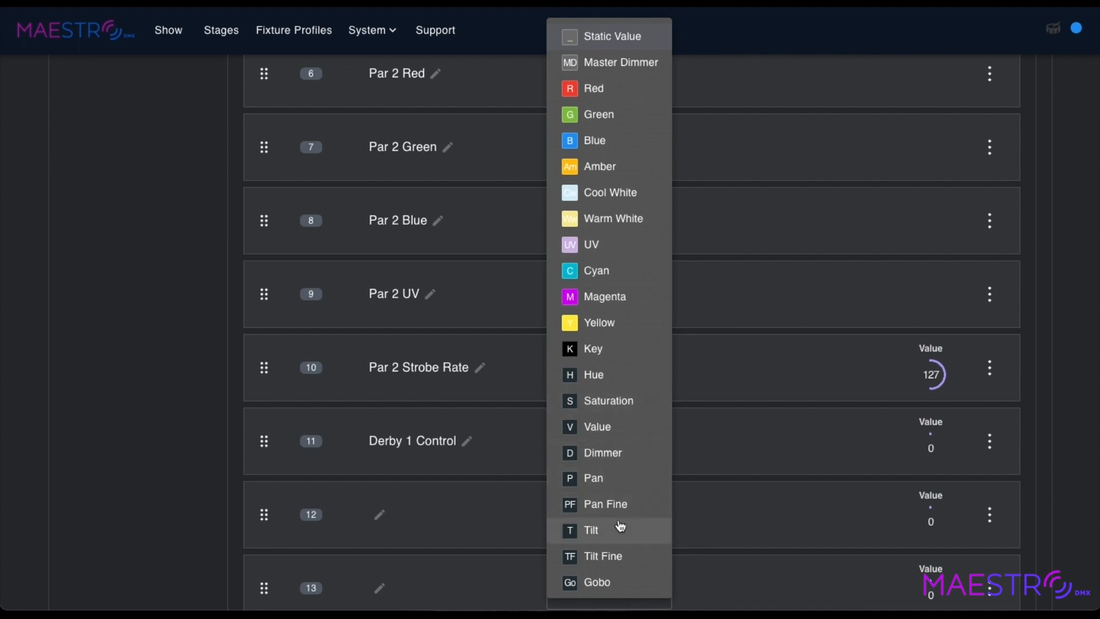
scroll(614, 404, down, 3)
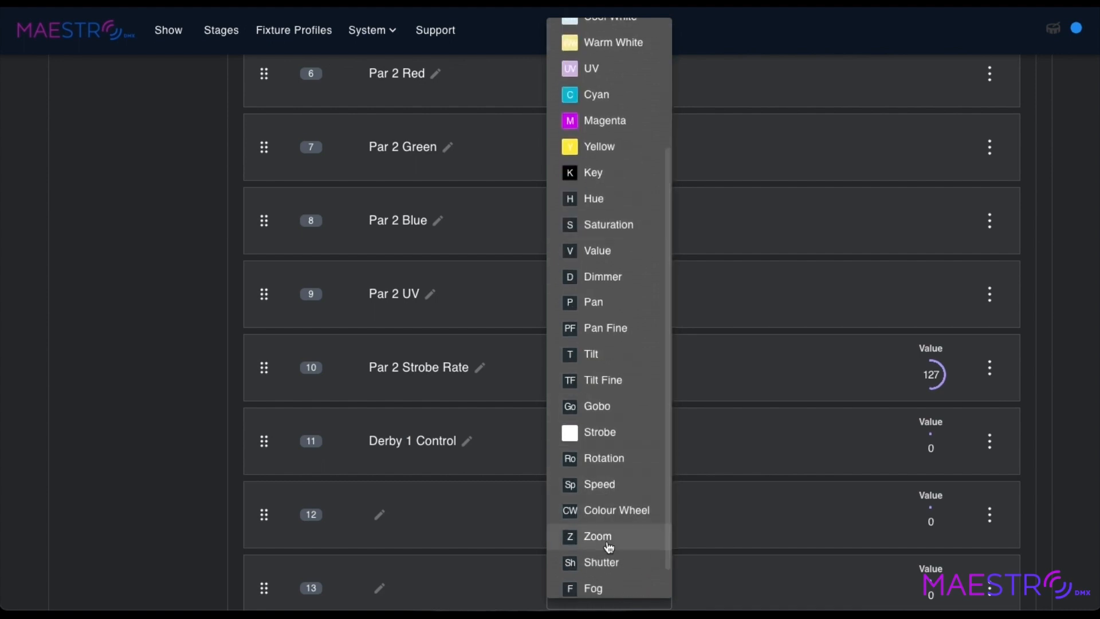
scroll(609, 573, down, 1)
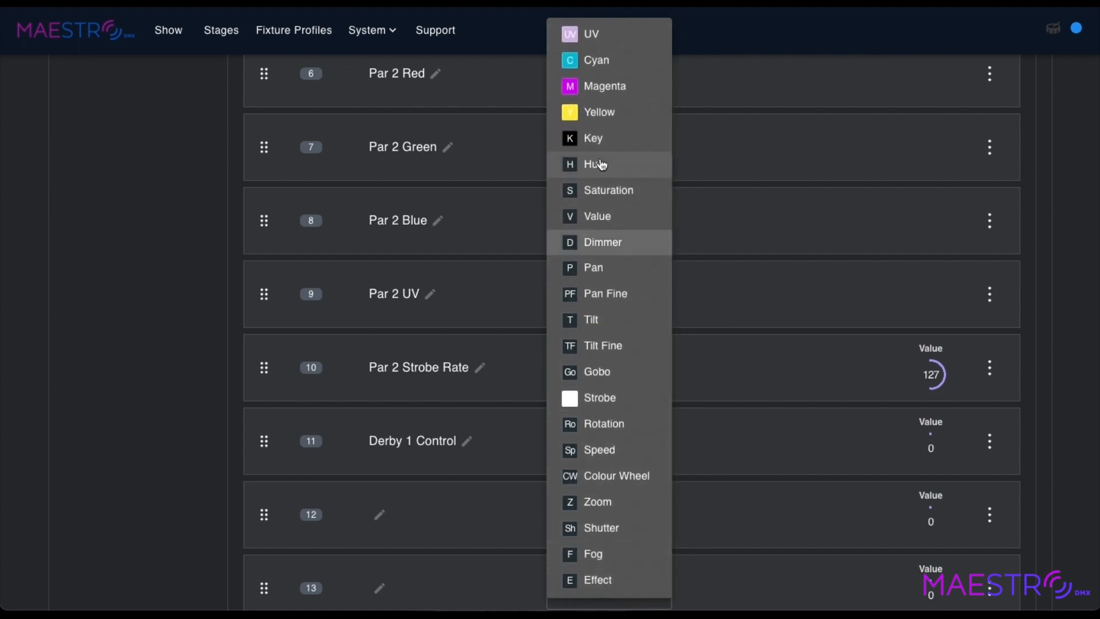
click(593, 244)
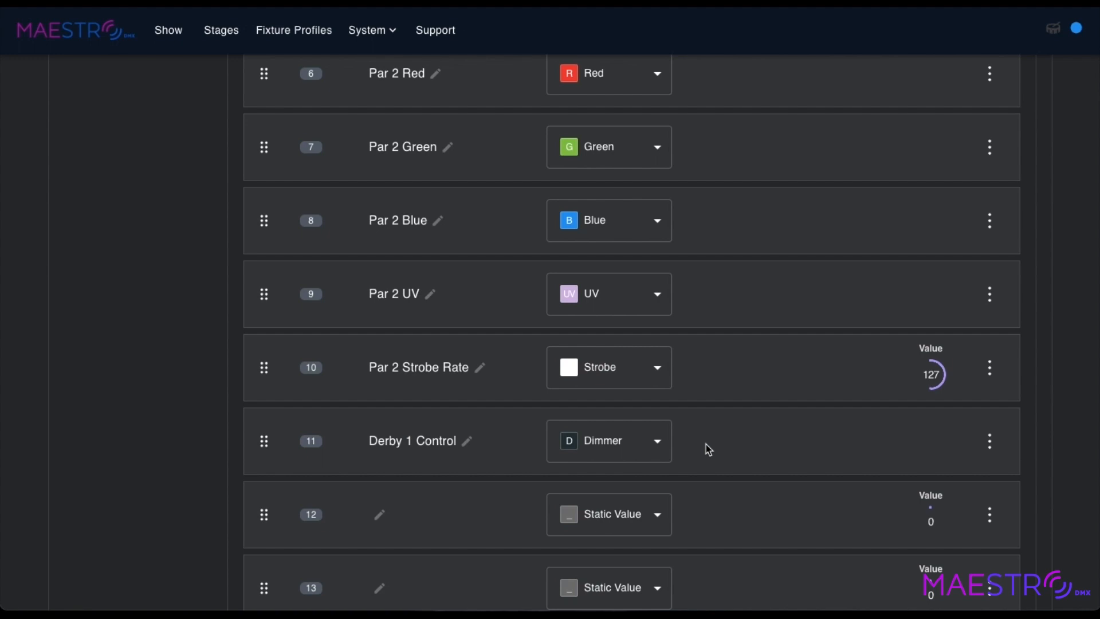
click(622, 445)
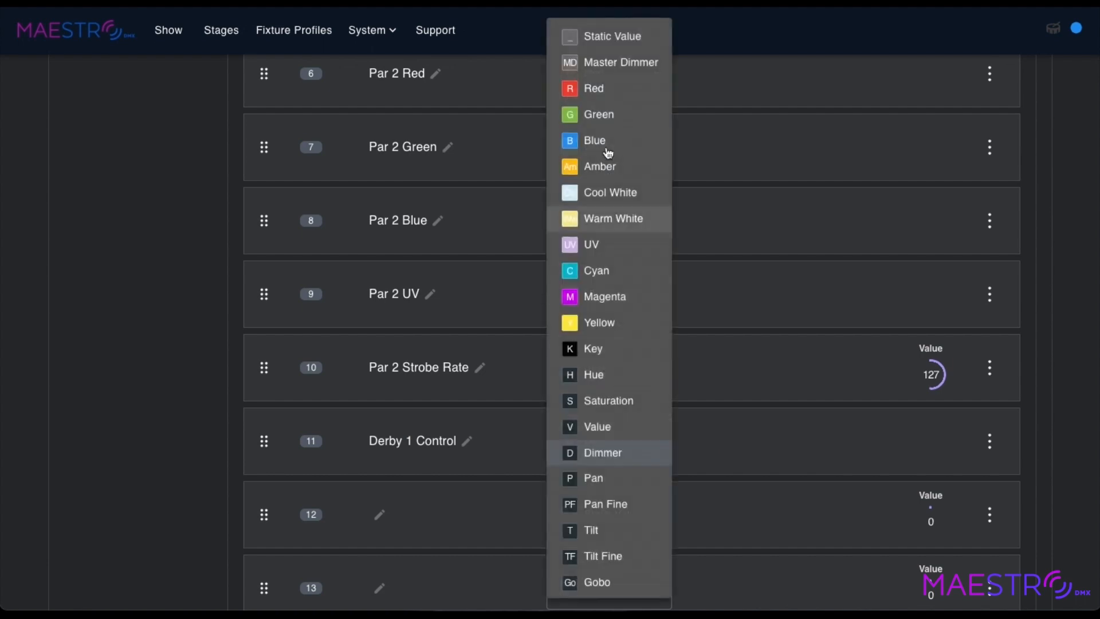
click(607, 36)
Name channel 12 "Derby 1 Strobe Rate" and channel 13 "Derby 1 Rotation"
scroll(466, 500, down, 2)
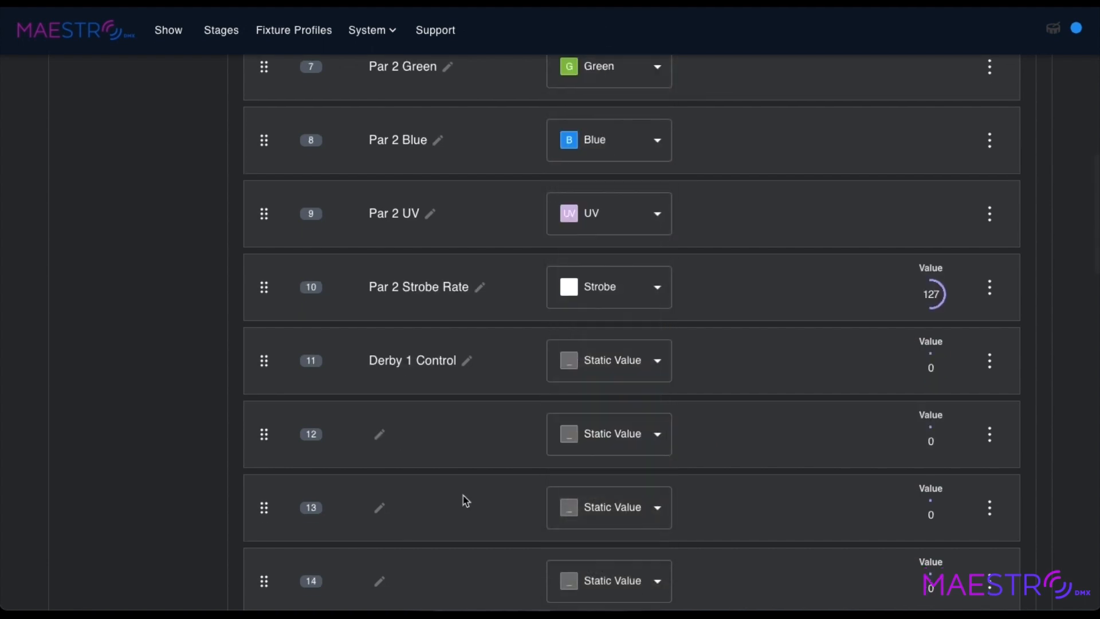
click(379, 434)
text(Der)
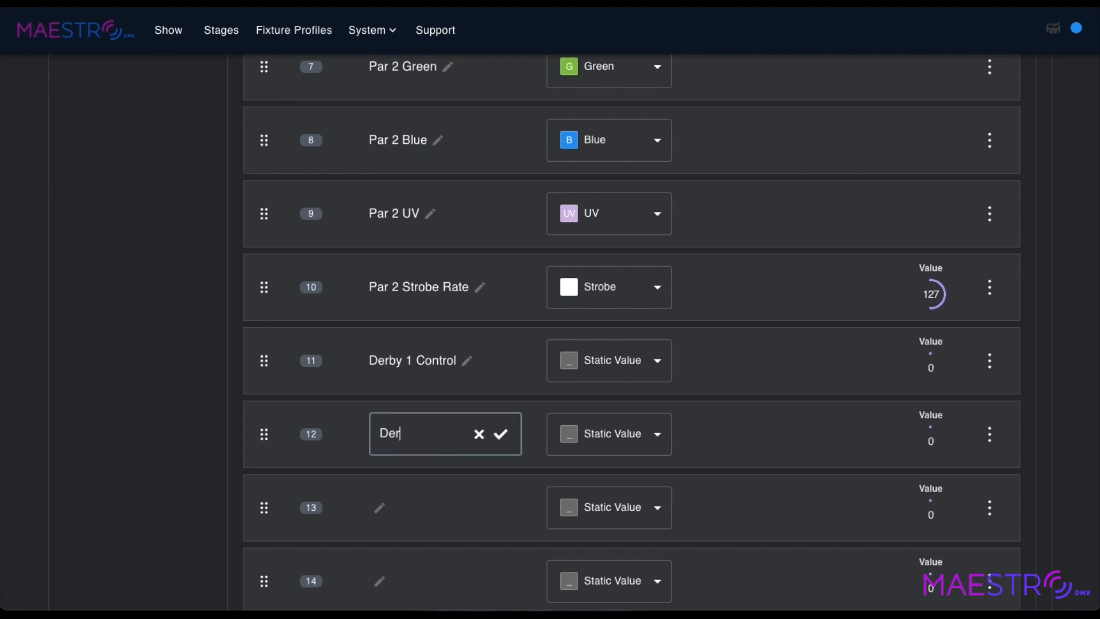
text(by 1 Strobe Rate)
key(Return)
scroll(434, 487, down, 1)
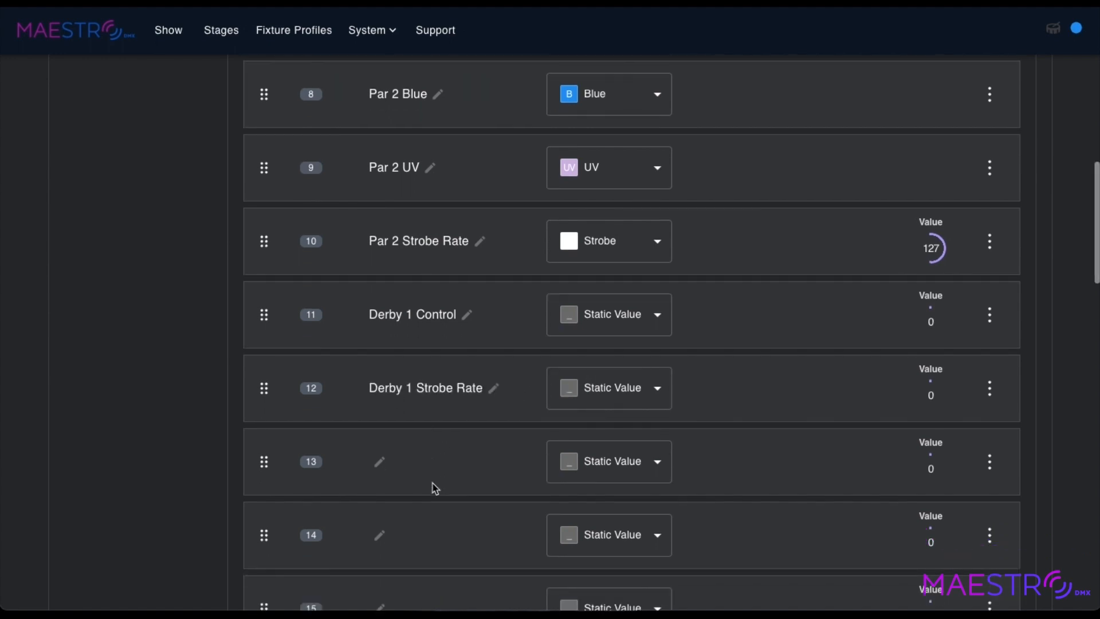
click(380, 461)
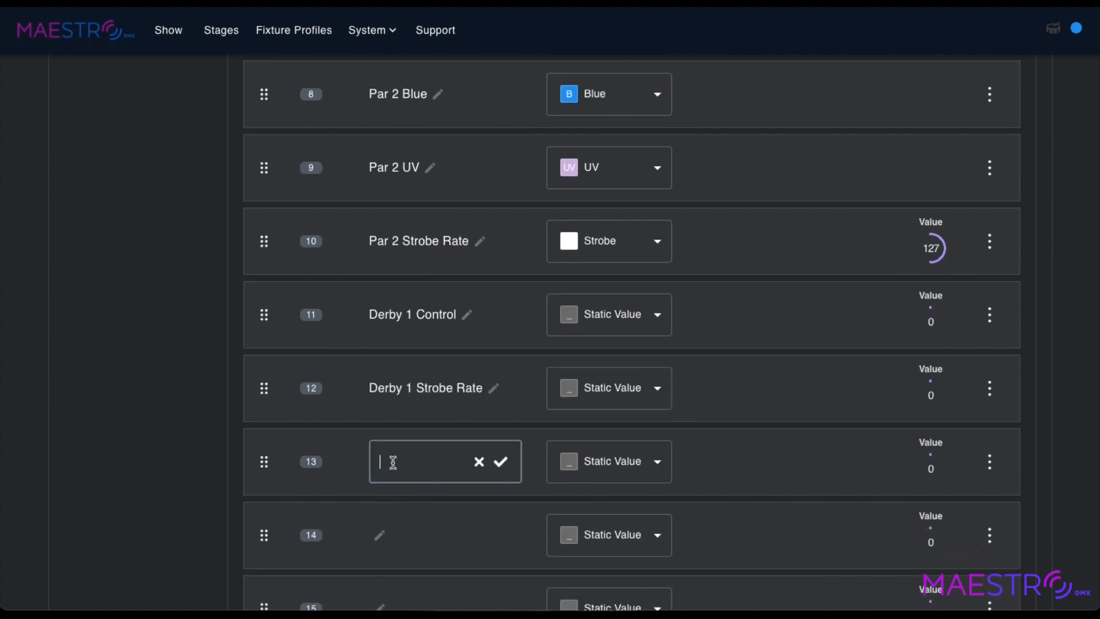
text(Derby 1 Rotation)
click(502, 461)
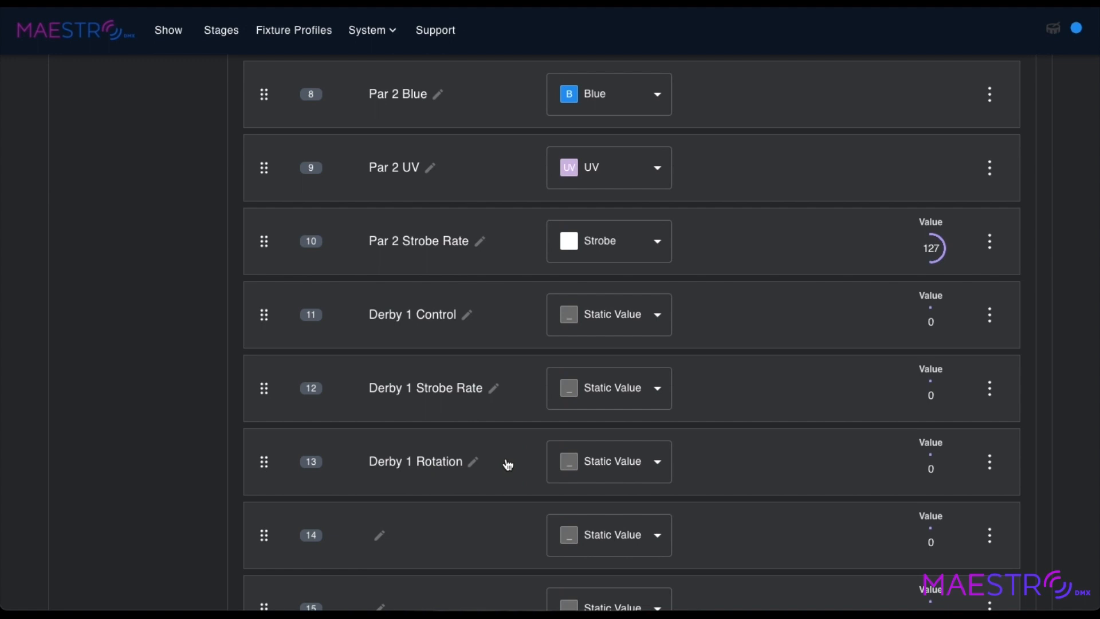
Copy the Derby 1 Control name into channel 14 and change it to "Derby 2 Control"
click(467, 314)
triple_click(414, 313)
key(ctrl+c)
click(502, 314)
click(379, 536)
key(ctrl+v)
key(Left)
key(Left)
key(Left)
key(Left)
key(Left)
key(Left)
key(Left)
key(Left)
key(BackSpace)
text(2)
click(500, 538)
Copy the Derby 1 Strobe Rate name into channel 15 and change it to "Derby 2 Strobe Rate"
scroll(458, 515, down, 2)
click(494, 297)
key(ctrl+c)
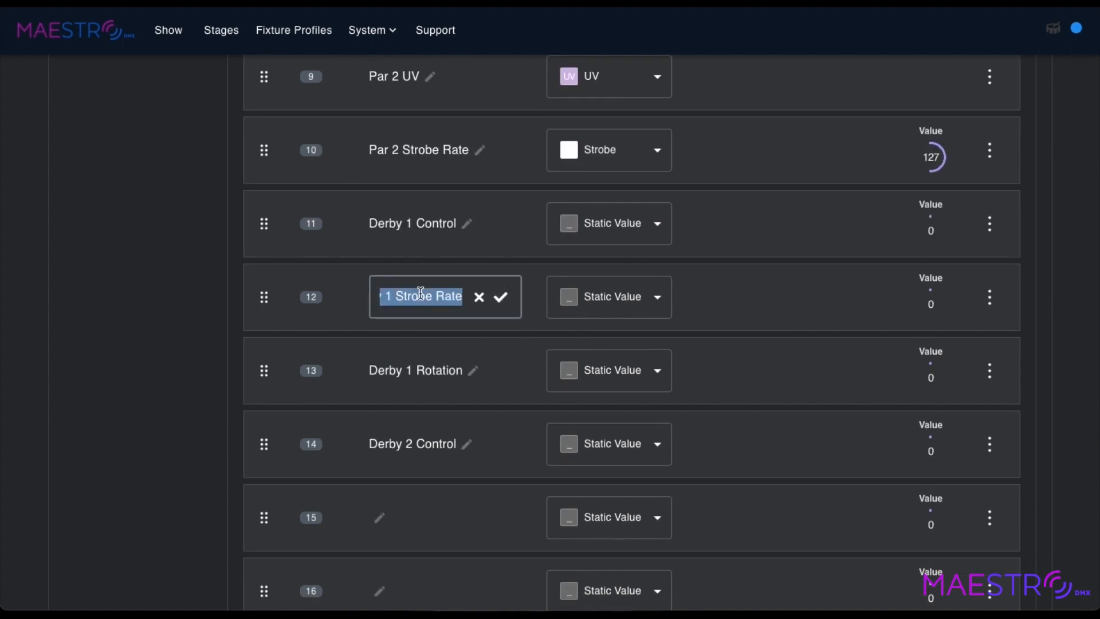
click(500, 296)
click(378, 518)
key(ctrl+v)
key(Left)
key(Left)
key(Left)
key(Left)
key(Left)
key(Left)
key(Left)
key(Left)
key(Left)
key(Left)
key(Left)
key(Left)
key(BackSpace)
text(2)
click(500, 517)
Copy the Derby 1 Rotation name into channel 16 and change it to "Derby 2 Rotation"
click(426, 371)
key(ctrl+c)
click(501, 370)
scroll(492, 401, down, 2)
click(396, 488)
key(ctrl+v)
key(Escape)
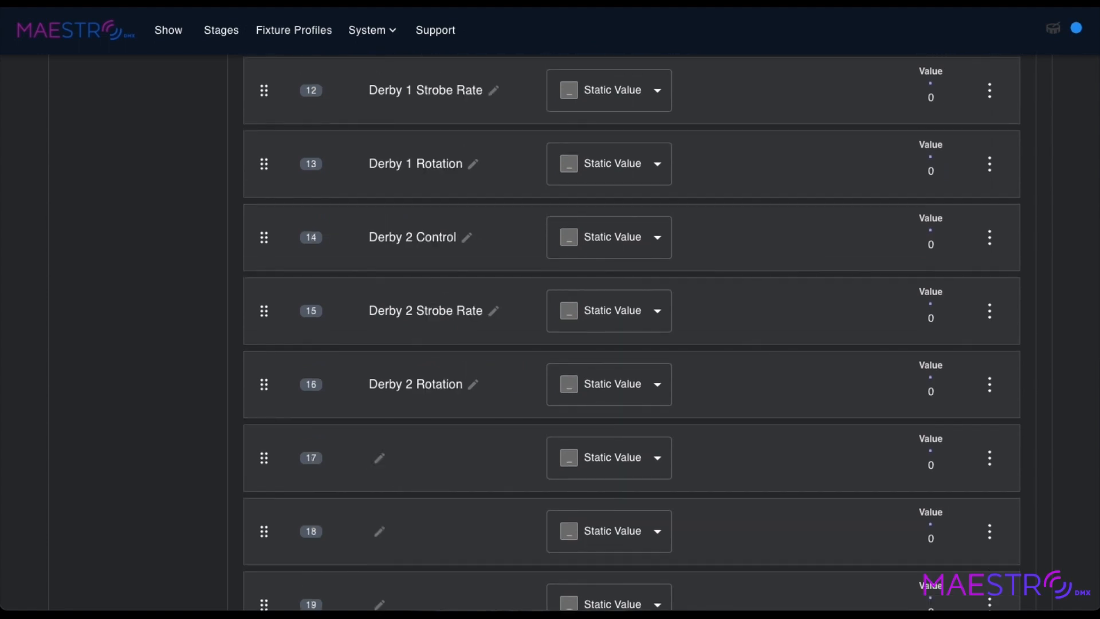
Name channel 17 "Laser Control"
click(430, 462)
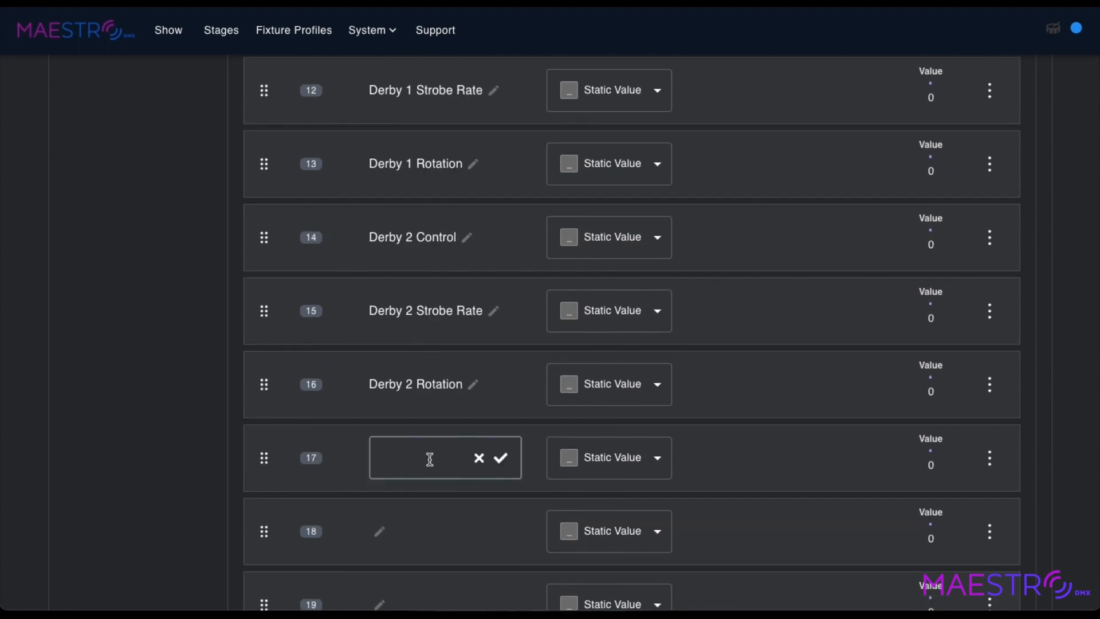
text(Laser Control)
click(807, 455)
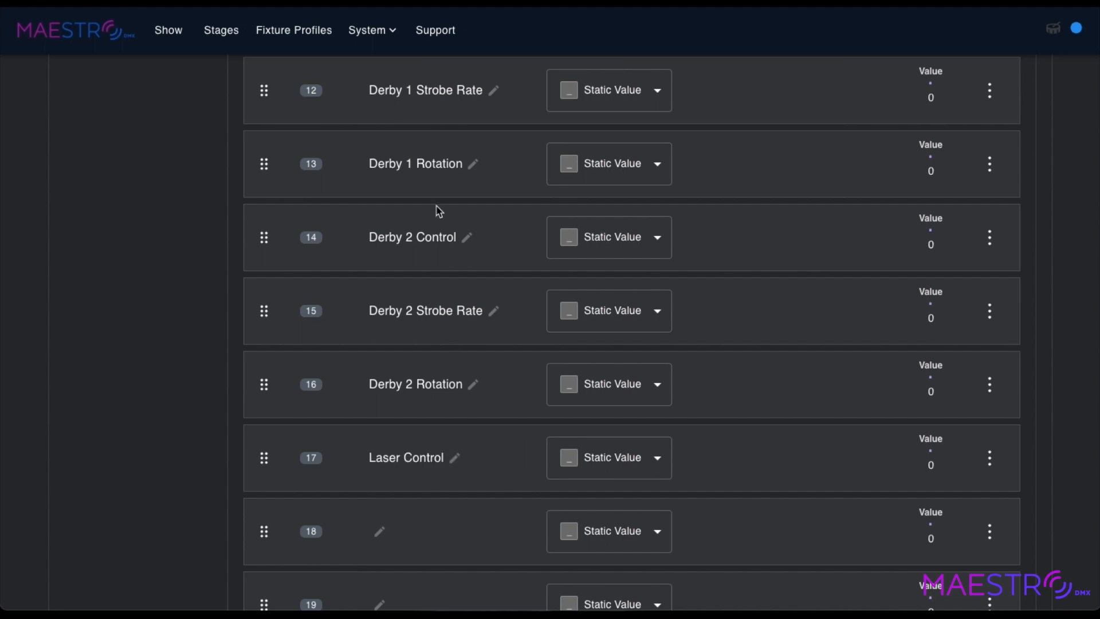
Try the Dimmer type on the Laser Control channel and switch it back to Static Value
click(619, 460)
click(614, 457)
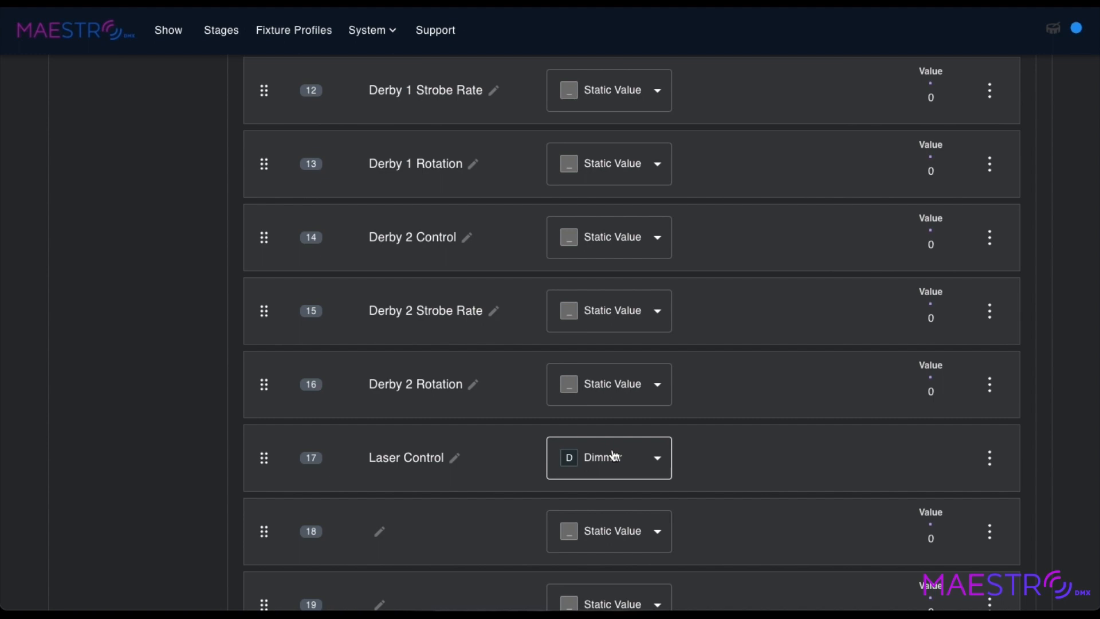
click(613, 455)
click(599, 38)
Name channel 18 "Laser Strobe" and channel 19 "Laser Pattern"
scroll(380, 419, down, 2)
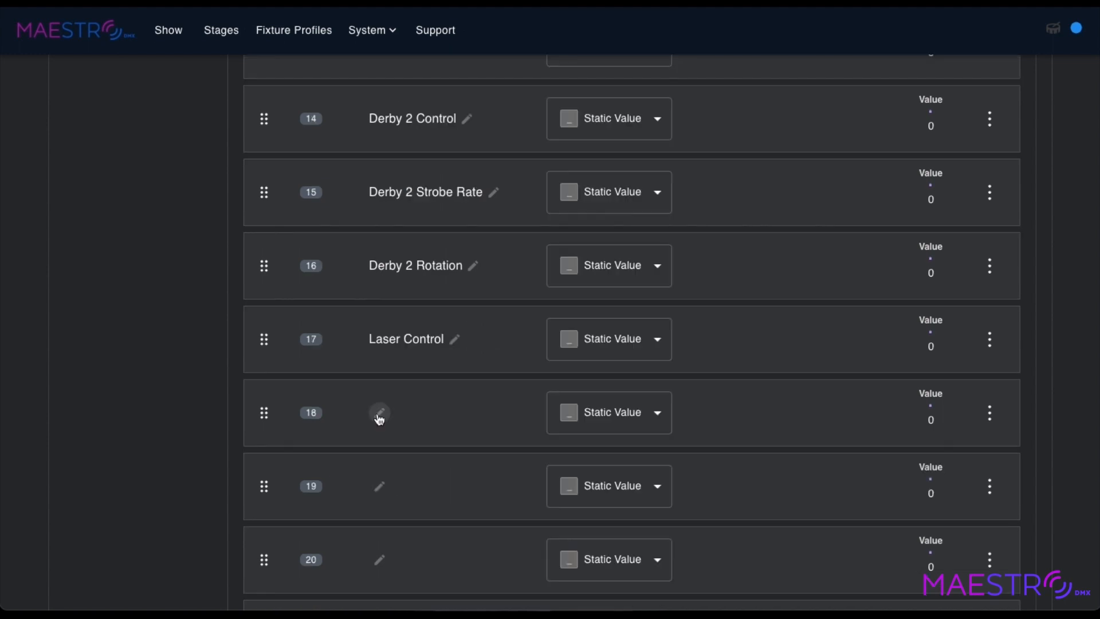
click(379, 414)
text(Laser S)
text(trobe)
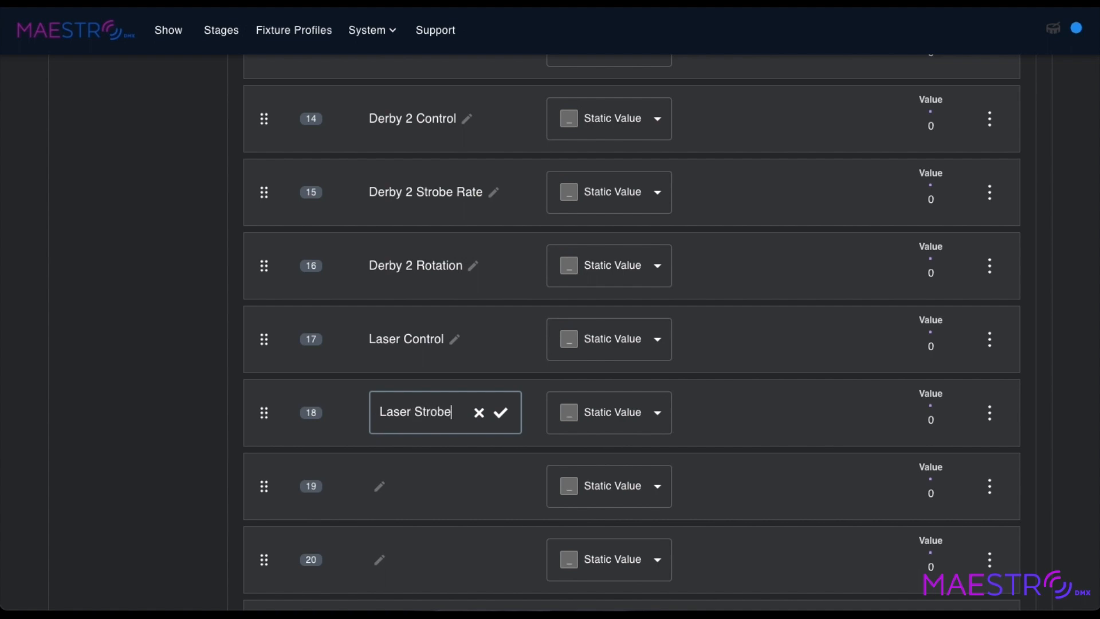
key(Return)
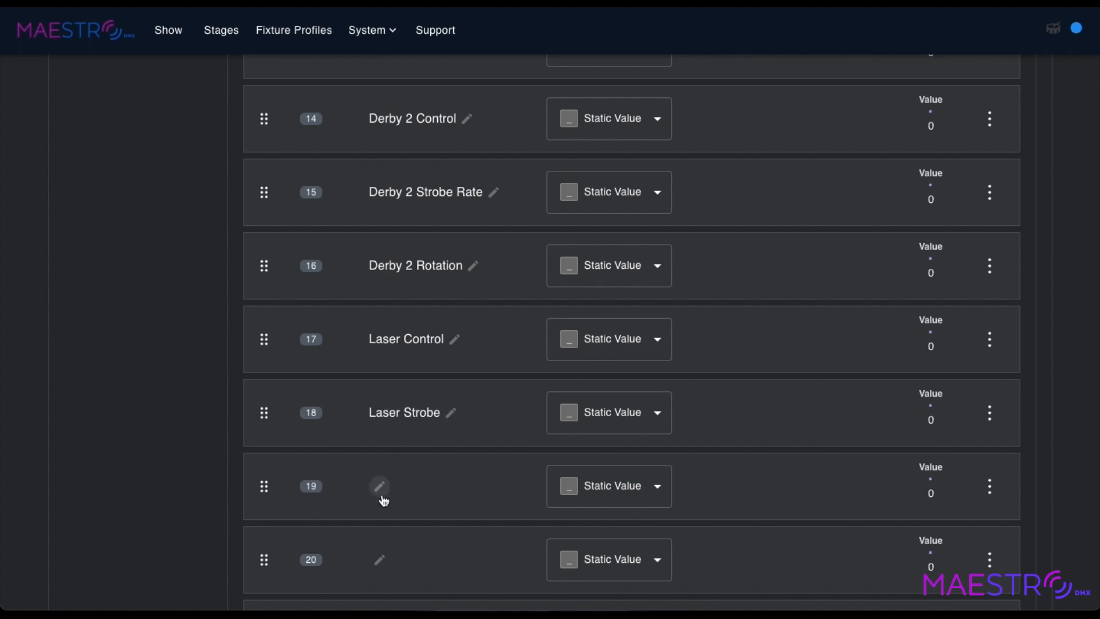
click(380, 495)
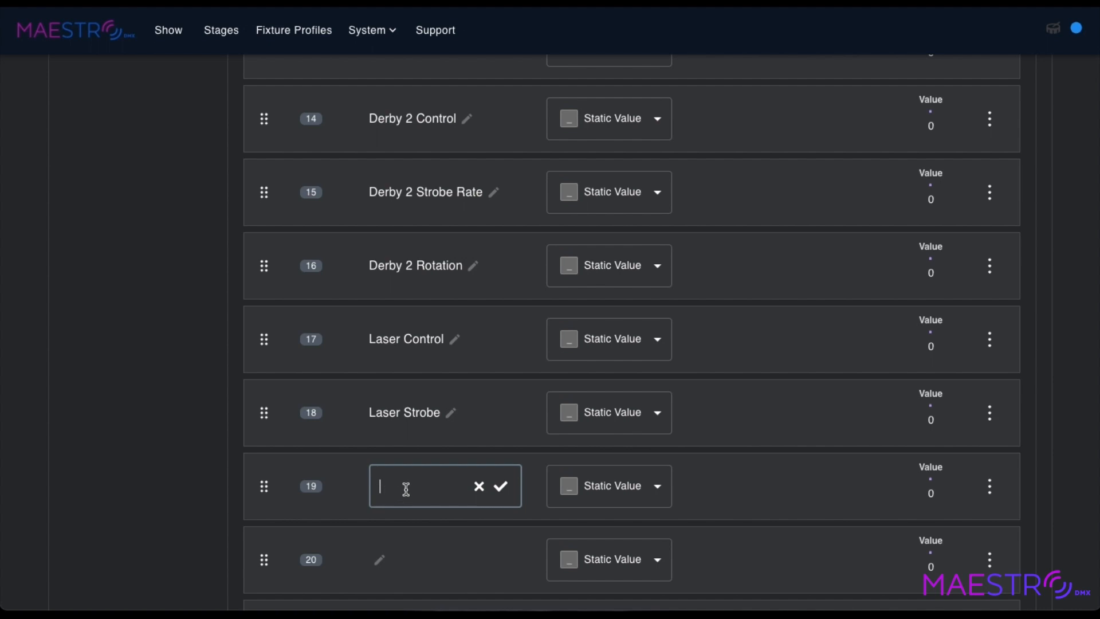
text(Laser Pattern)
click(501, 486)
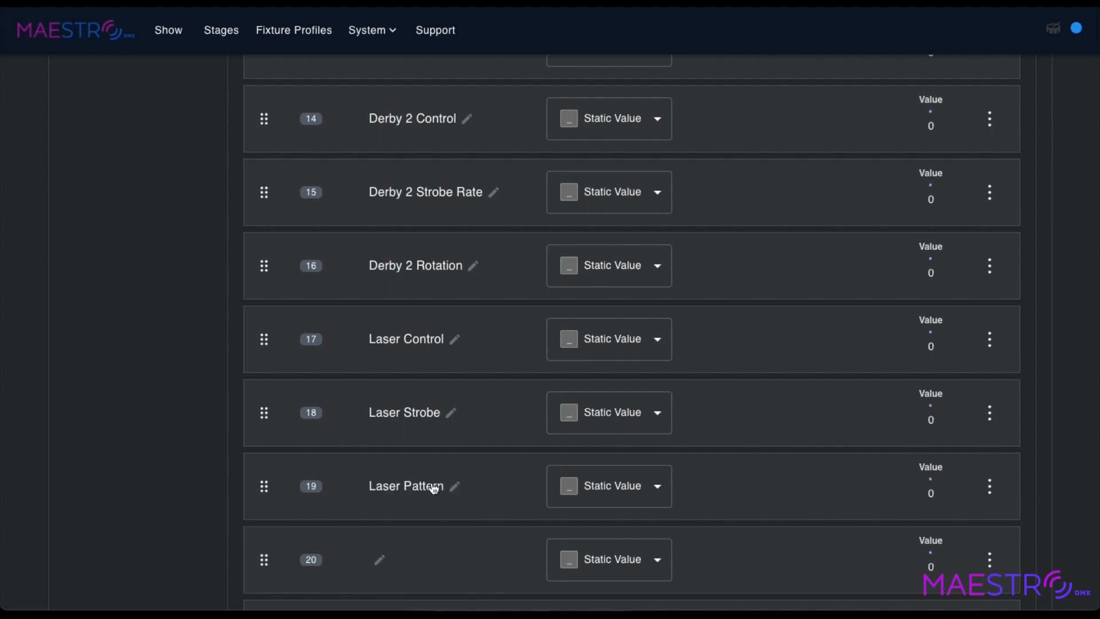
Name channel 20 "Strobe Control" and set its type to Strobe
scroll(433, 487, down, 2)
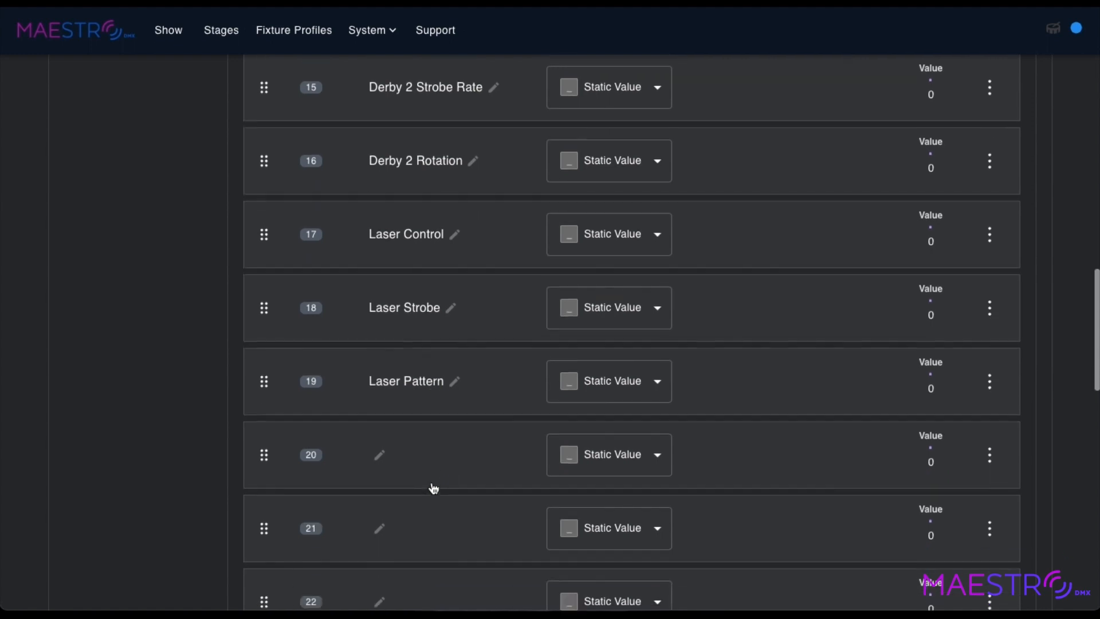
click(380, 420)
text(Strobe Control)
click(499, 420)
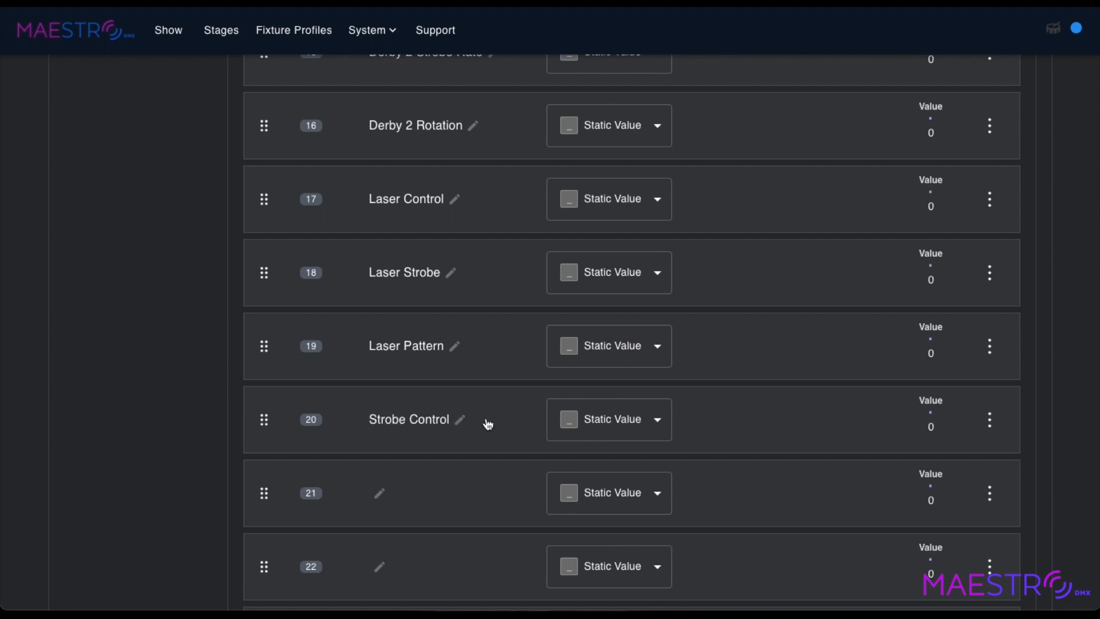
click(615, 421)
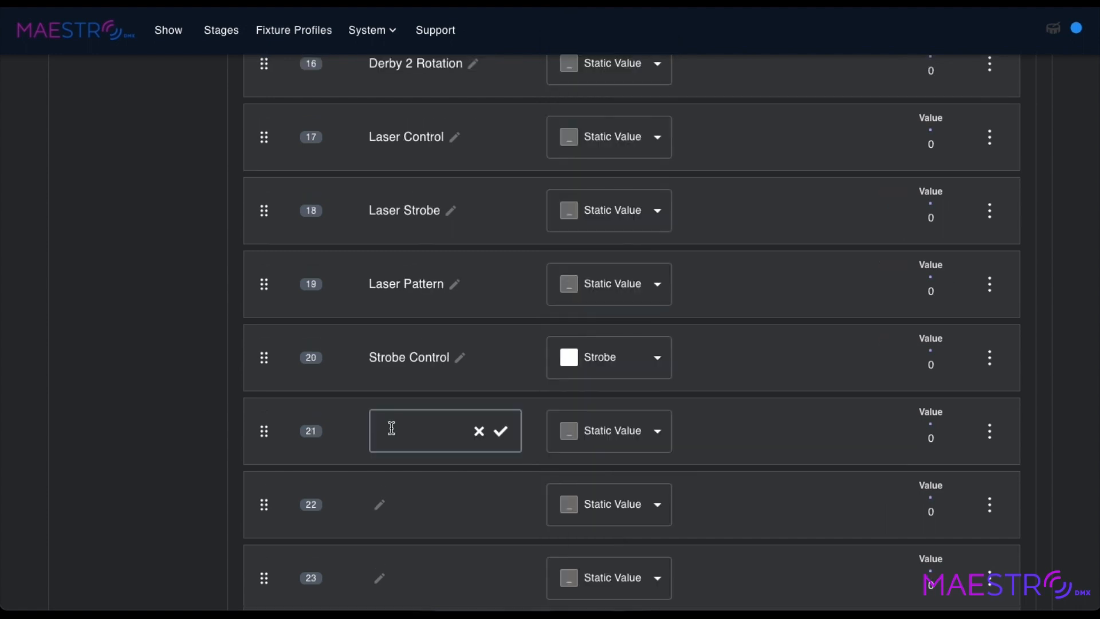
Name channel 21 "White Strobe Dimmer"
text(White Strobe Dimmer)
click(500, 431)
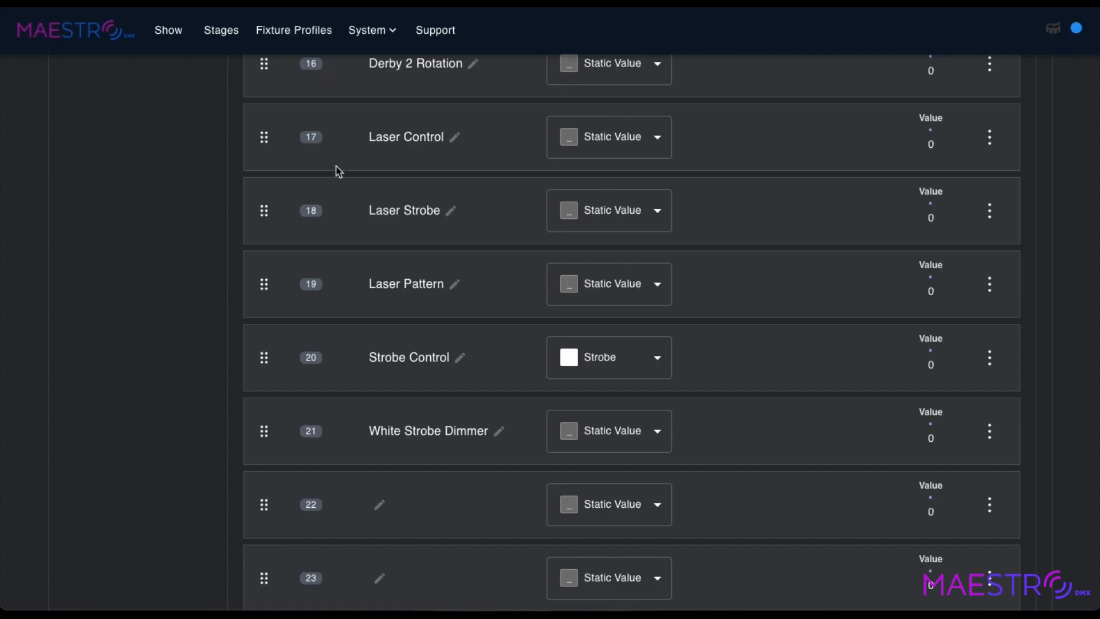
Try the Dimmer and Pan types on the White Strobe Dimmer channel and switch it back to Static Value
click(605, 451)
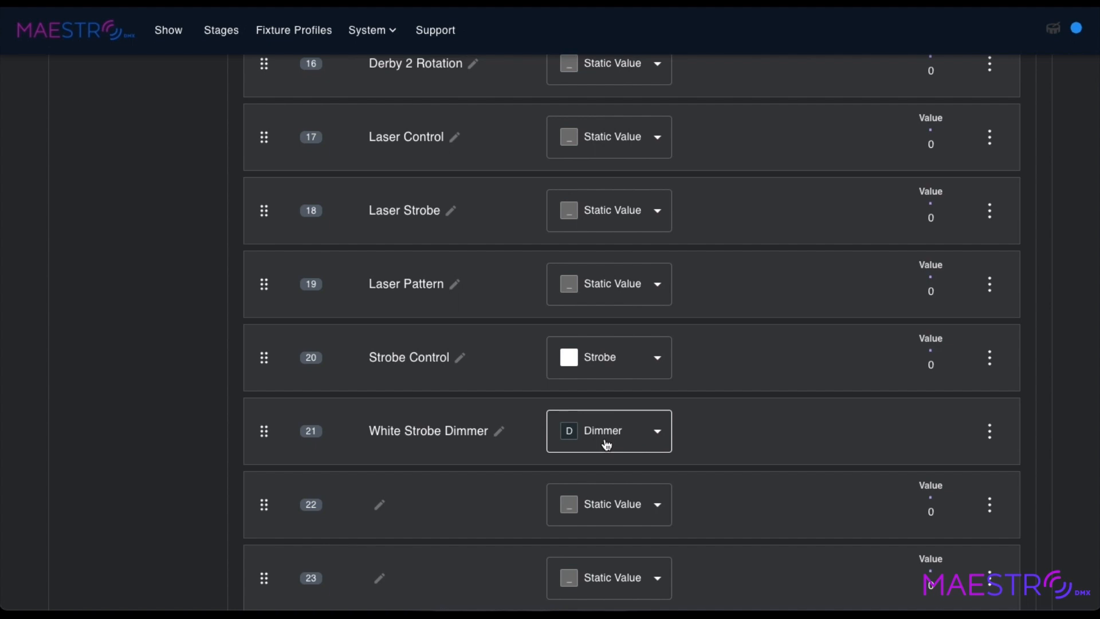
click(607, 444)
scroll(606, 456, down, 2)
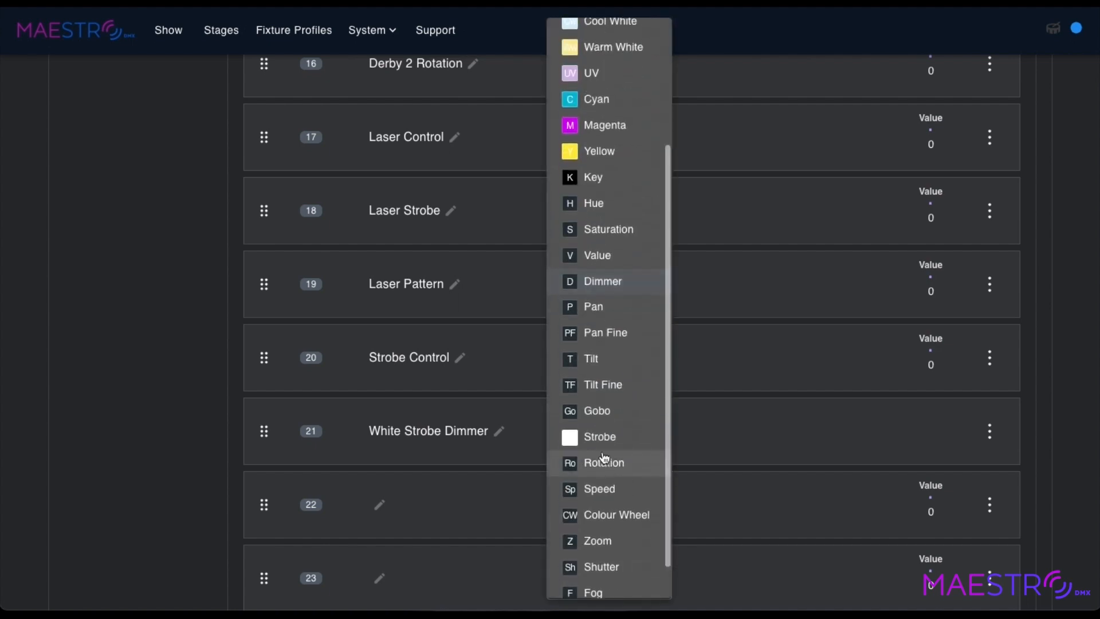
click(598, 309)
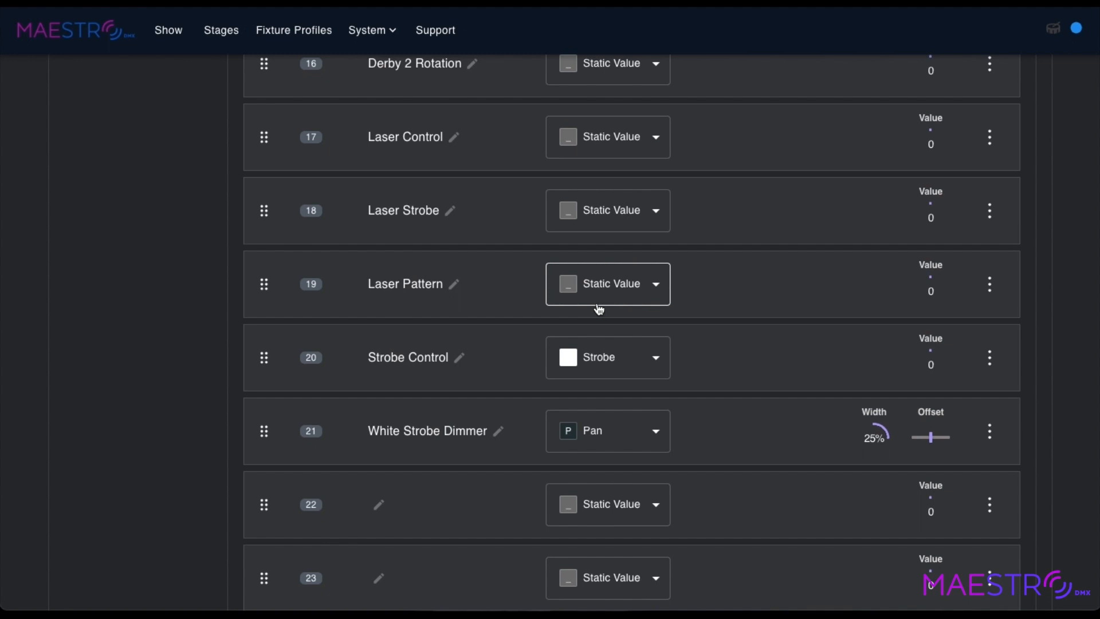
click(599, 305)
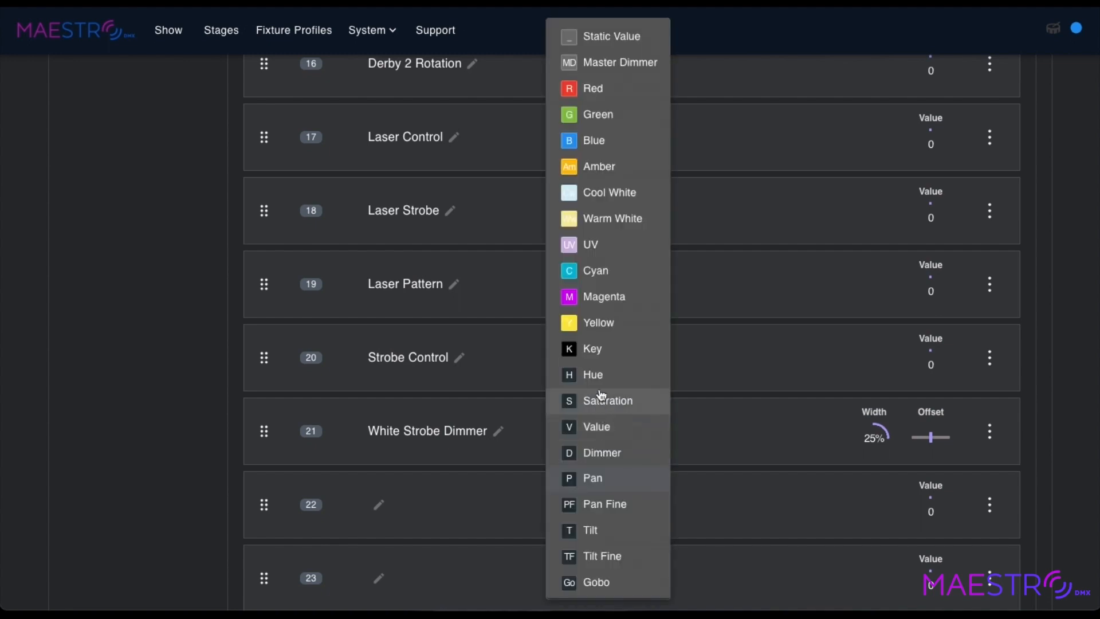
click(607, 45)
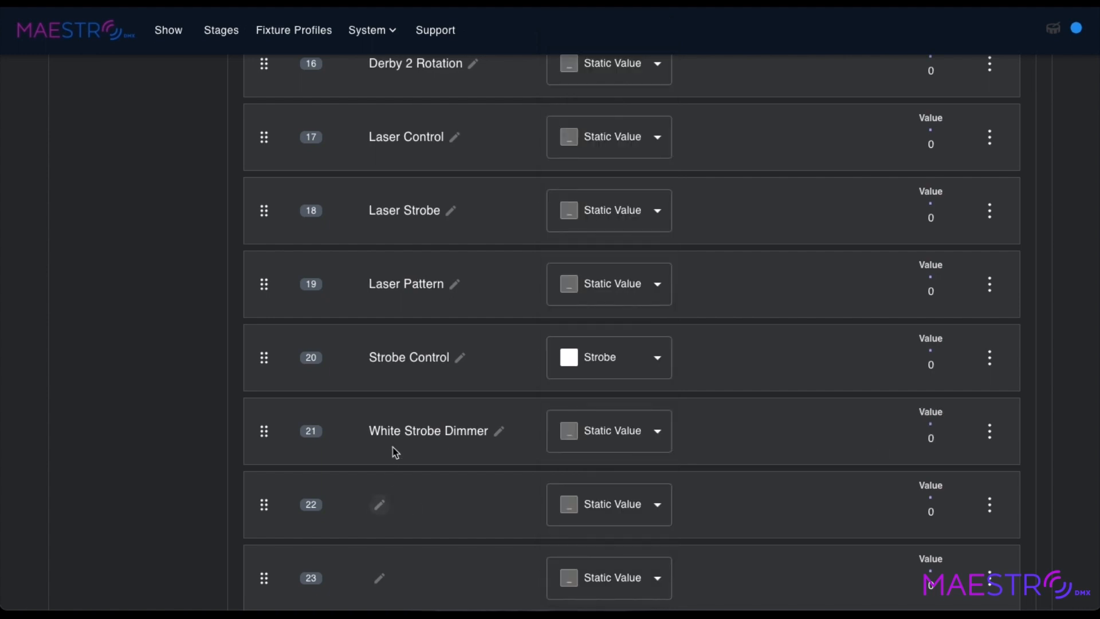
Reuse channel 21's name for channel 22, changing it to "UV Strobe Dimmer"
click(499, 431)
triple_click(432, 424)
key(ctrl+c)
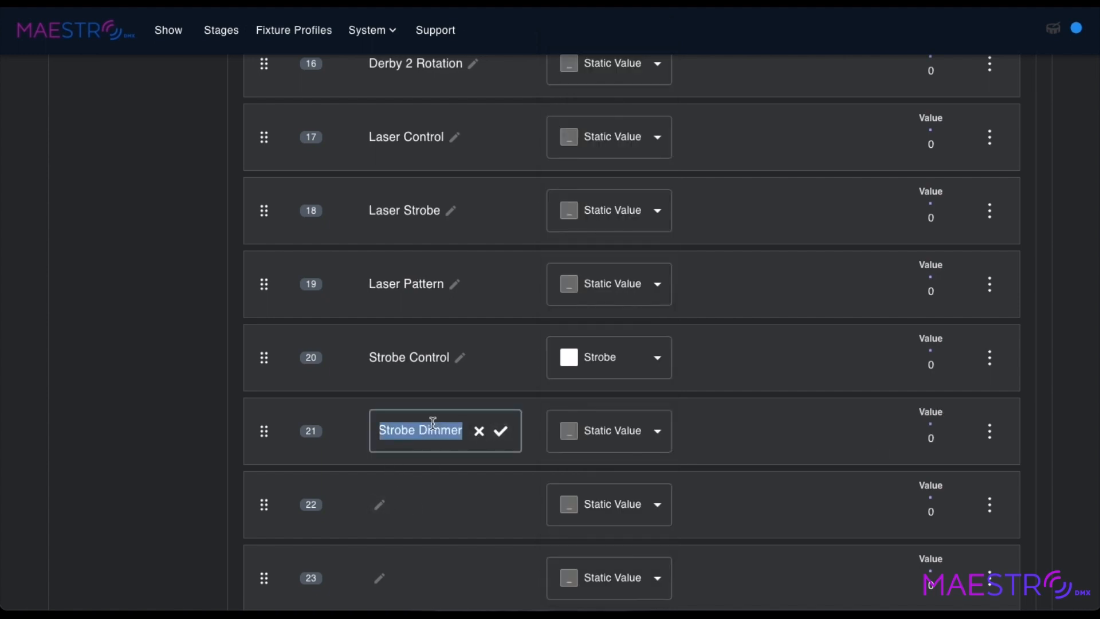
click(501, 431)
click(379, 504)
key(ctrl+v)
key(Home)
key(Right)
key(BackSpace)
key(BackSpace)
key(BackSpace)
key(BackSpace)
key(BackSpace)
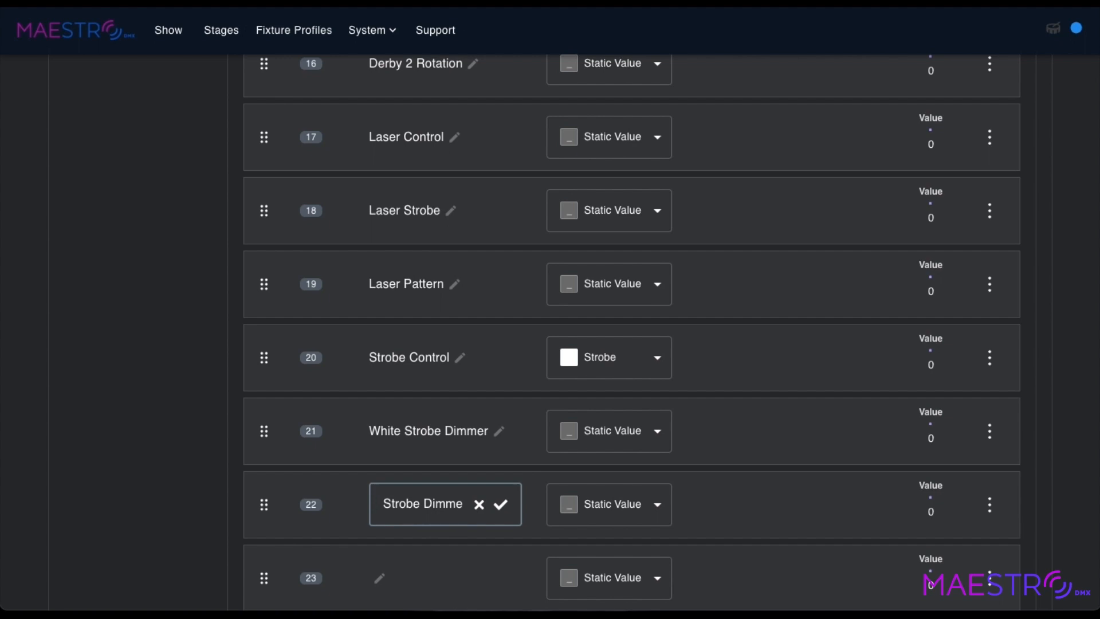
text(UV)
click(501, 505)
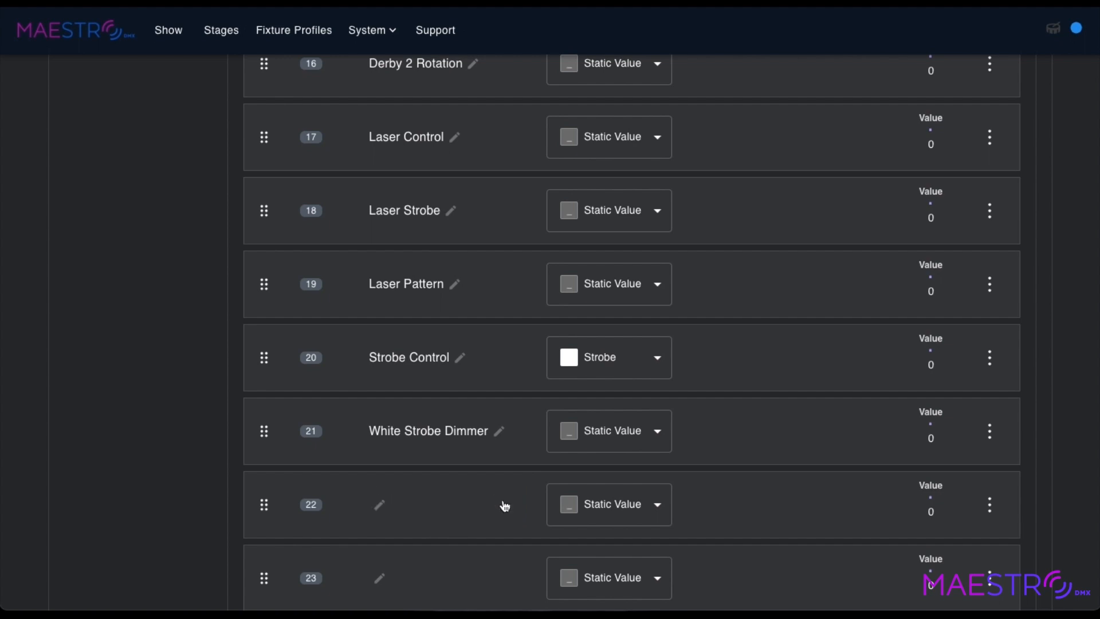
Try the Dimmer type on the UV Strobe Dimmer channel and switch it back to Static Value
click(601, 500)
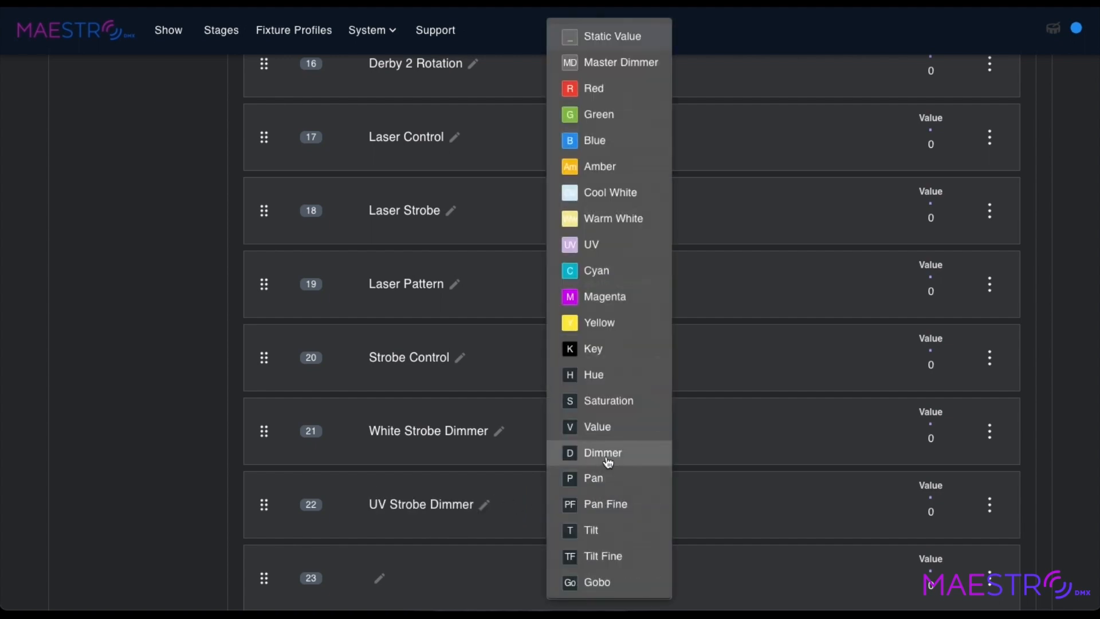
click(608, 460)
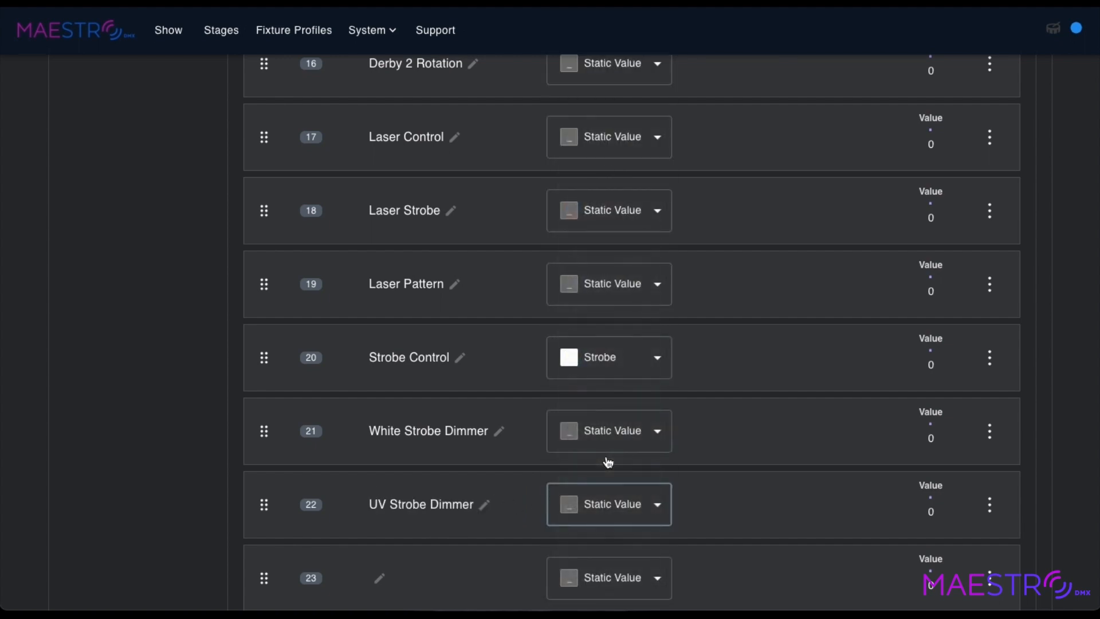
click(607, 509)
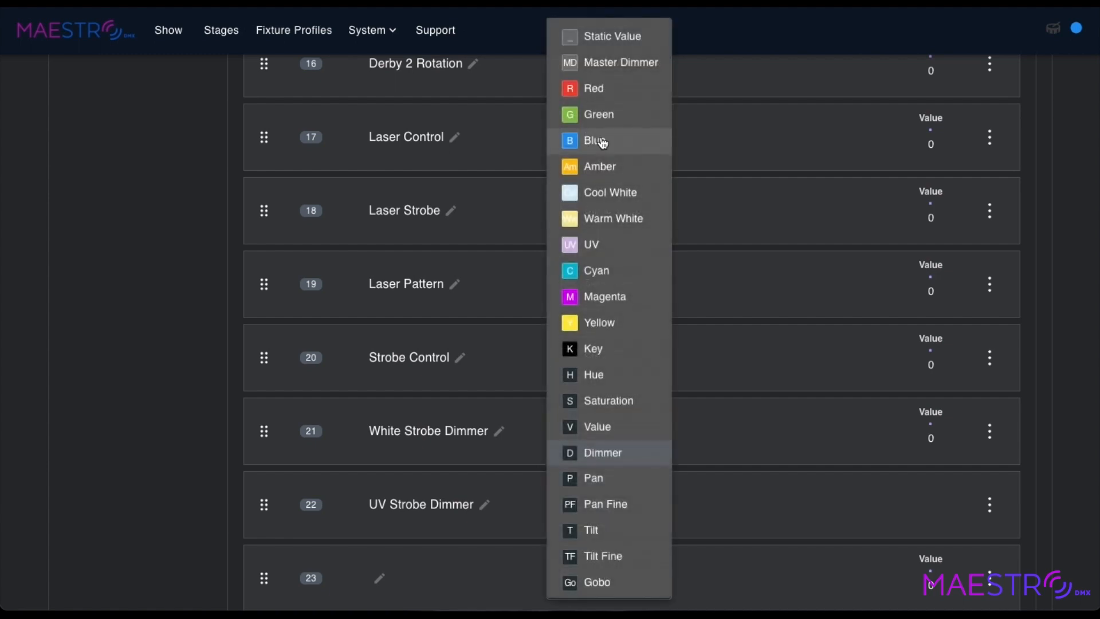
click(596, 45)
Name channel 23 "Strobe Speed"
scroll(388, 373, down, 3)
click(380, 369)
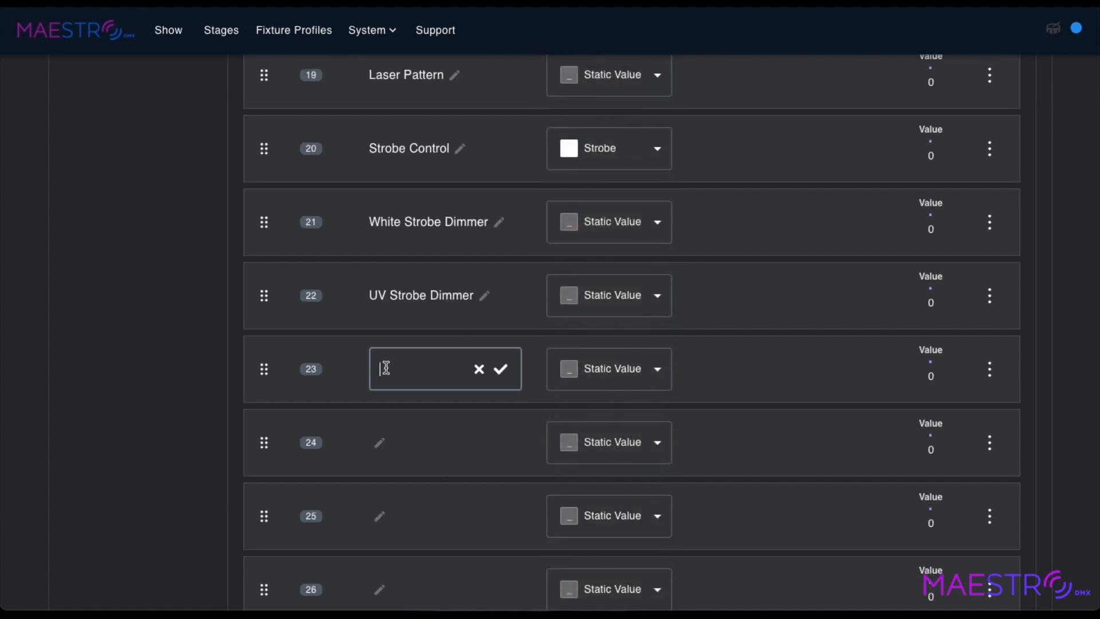
text(Strobe SPeed)
key(BackSpace)
key(BackSpace)
key(BackSpace)
key(BackSpace)
text(peed)
click(500, 368)
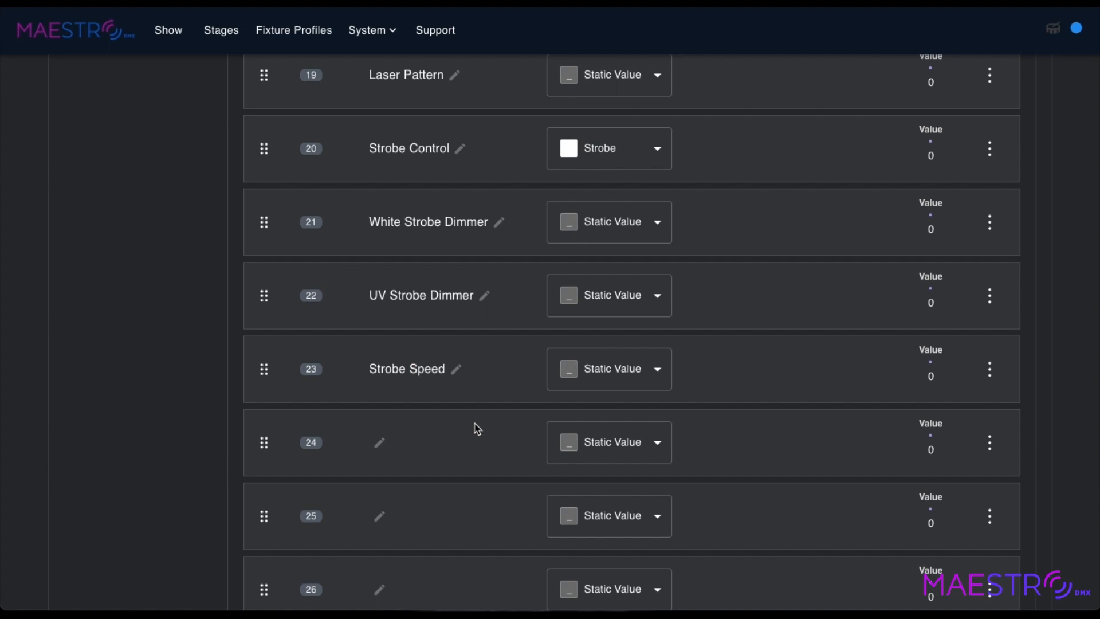
Name channel 24 "Moving Head Pan 1" and set its type to Pan
click(380, 445)
text(Moving )
text(Head)
key(BackSpace)
key(BackSpace)
key(BackSpace)
text(ad Par)
text( 1)
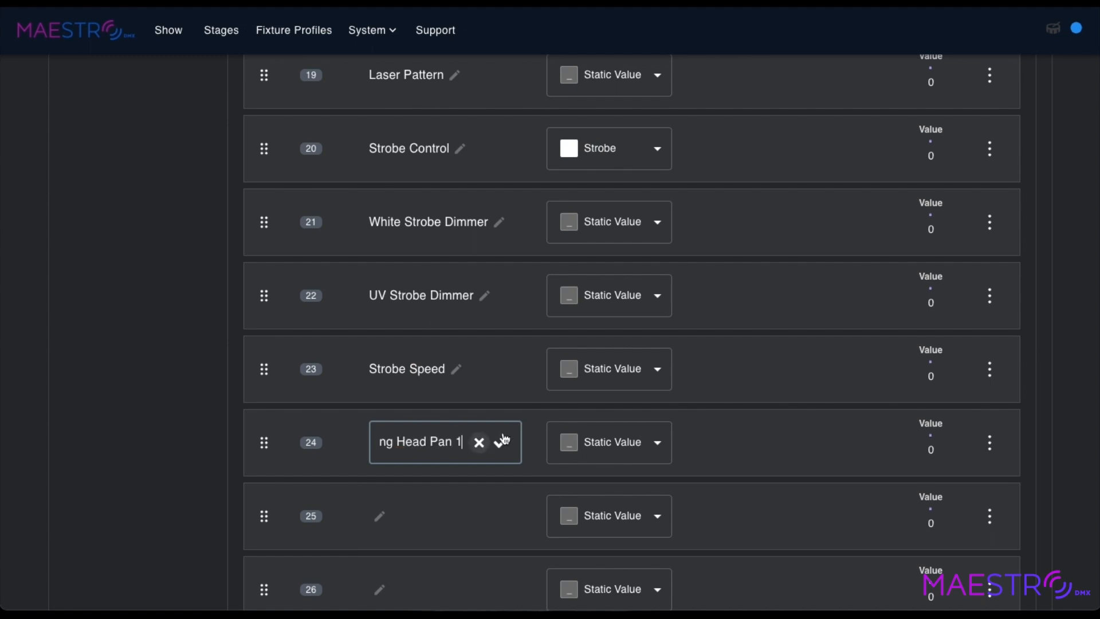
click(503, 446)
click(569, 442)
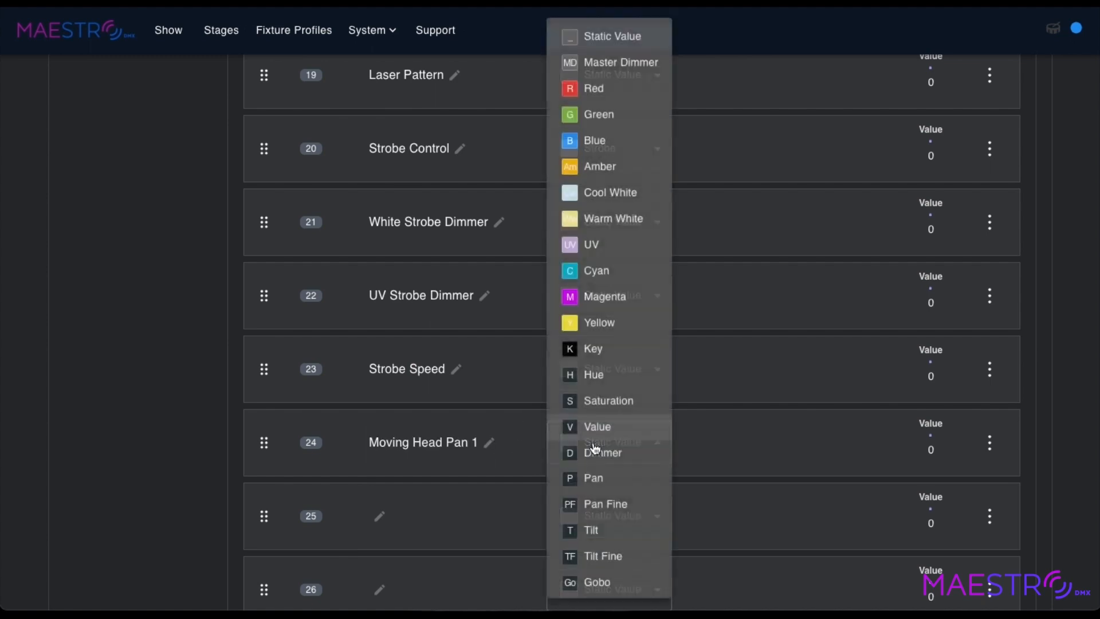
click(595, 482)
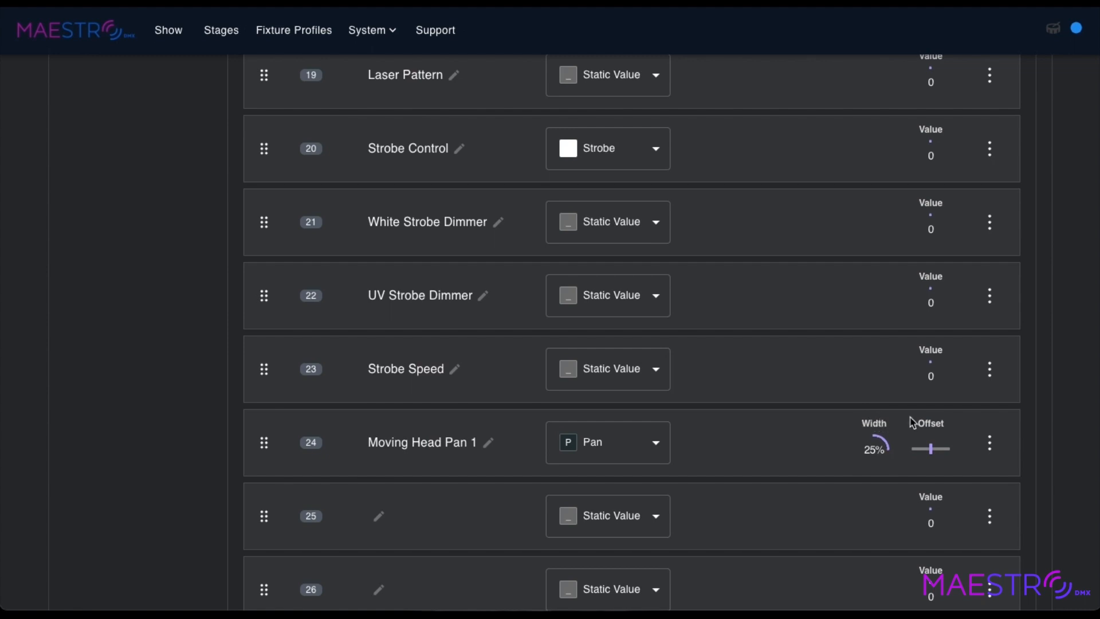
Review the width, offset, smoothing and scaling settings of the Moving Head Pan 1 channel and save it
click(989, 442)
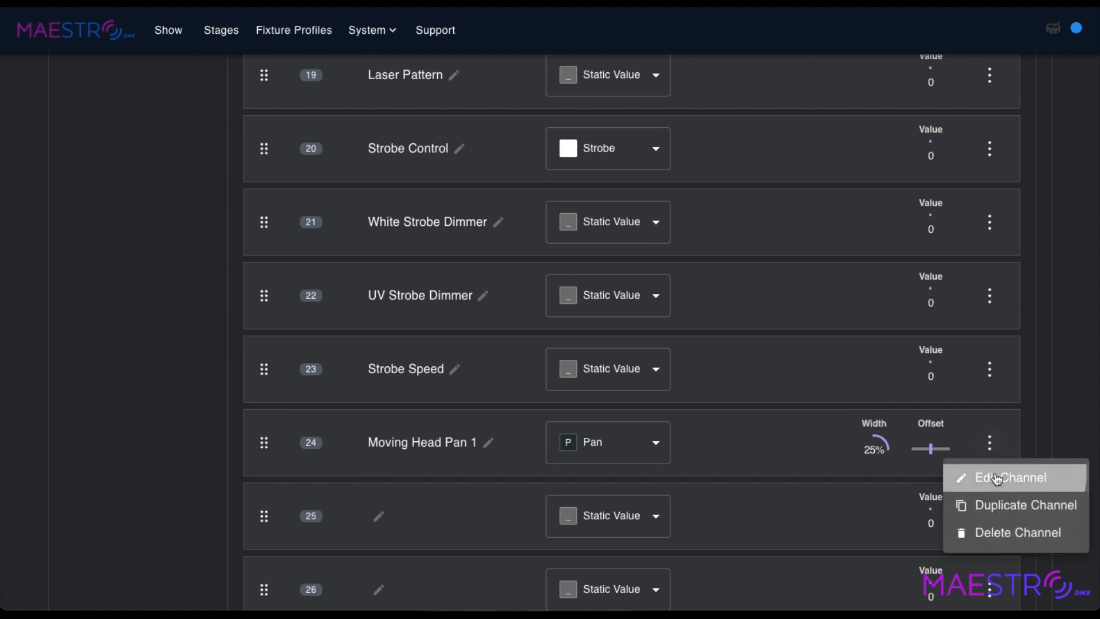
click(997, 478)
mouse_move(448, 259)
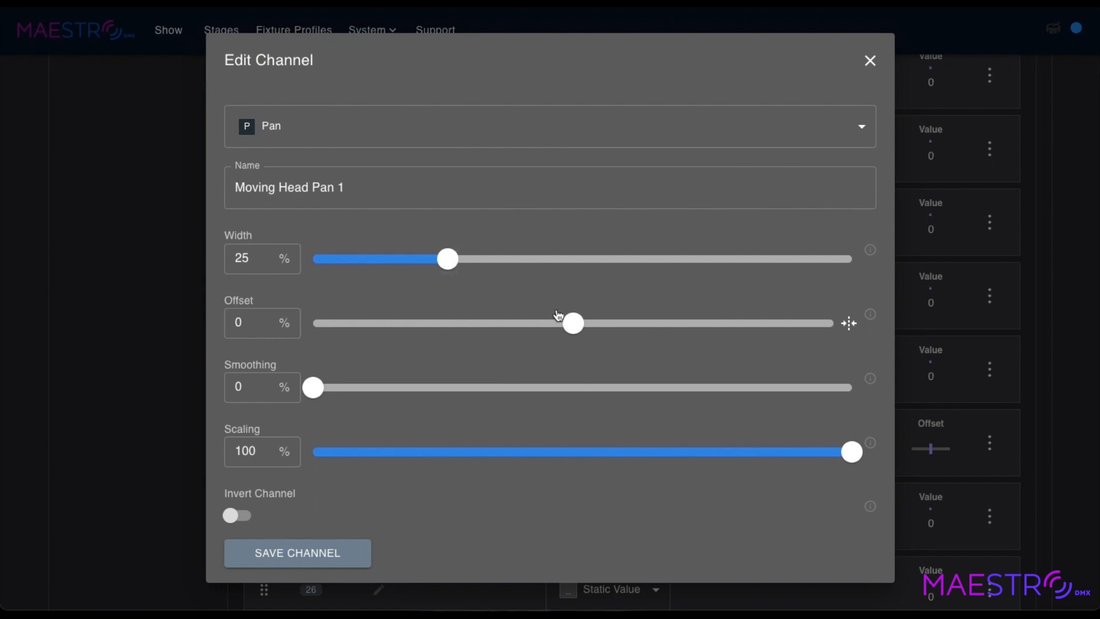
mouse_move(305, 388)
mouse_move(853, 451)
mouse_down()
mouse_move(579, 451)
mouse_move(852, 451)
mouse_up()
click(263, 558)
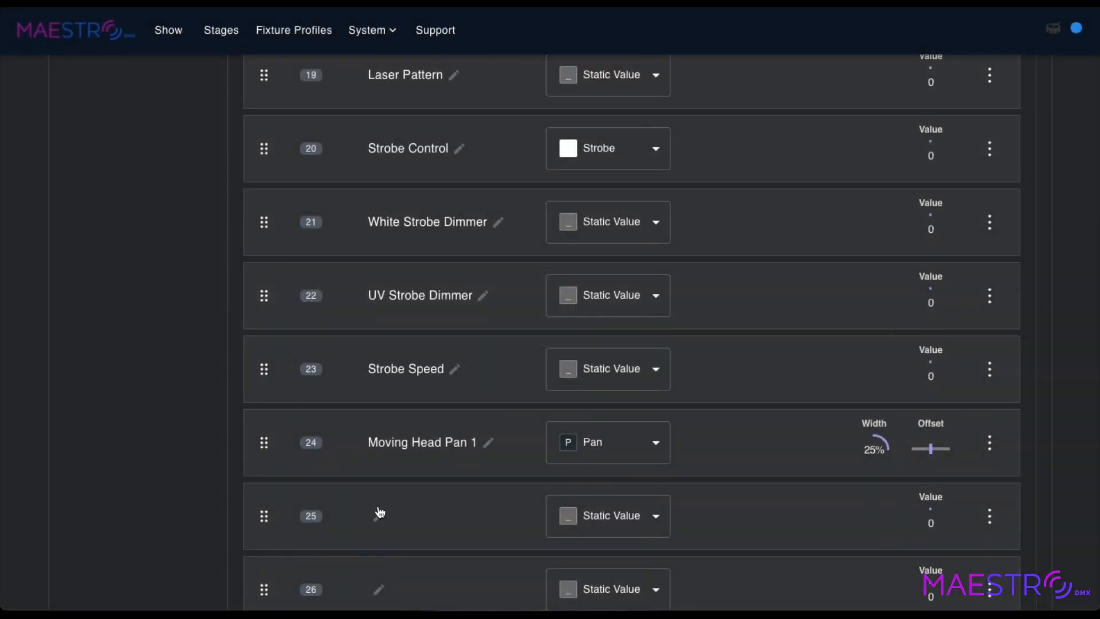
Reuse channel 24's name for channel 25 as "Moving Head Tilt 1" and set its type to Tilt
click(488, 442)
triple_click(426, 438)
key(ctrl+c)
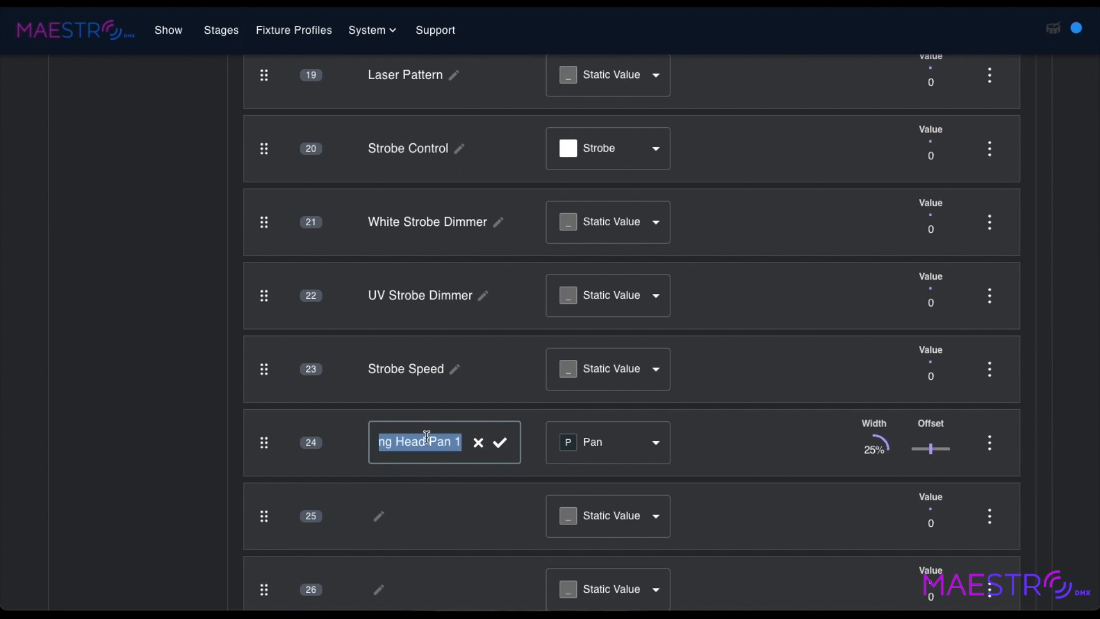
click(500, 443)
click(378, 517)
key(ctrl+v)
key(Left)
key(Left)
key(BackSpace)
key(BackSpace)
key(BackSpace)
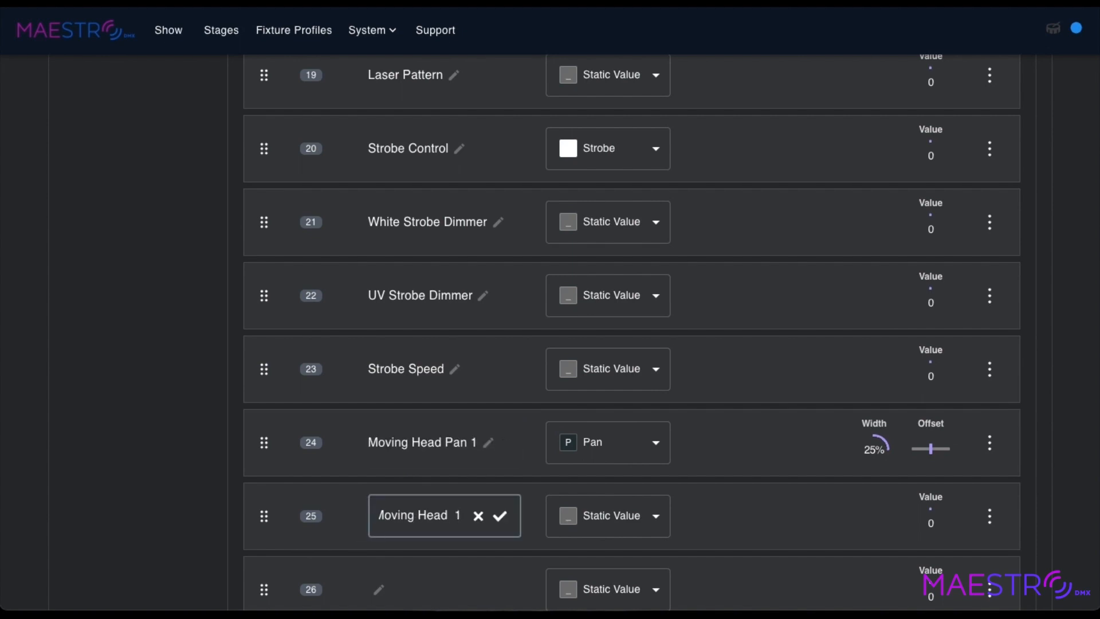
text(Tilt)
key(Return)
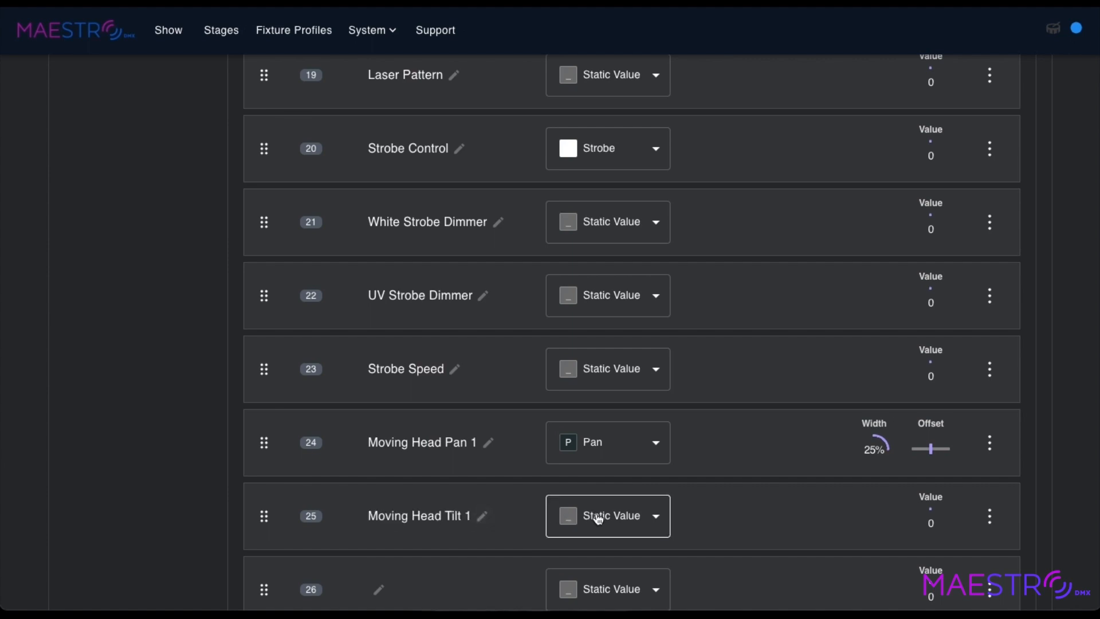
click(596, 517)
click(598, 526)
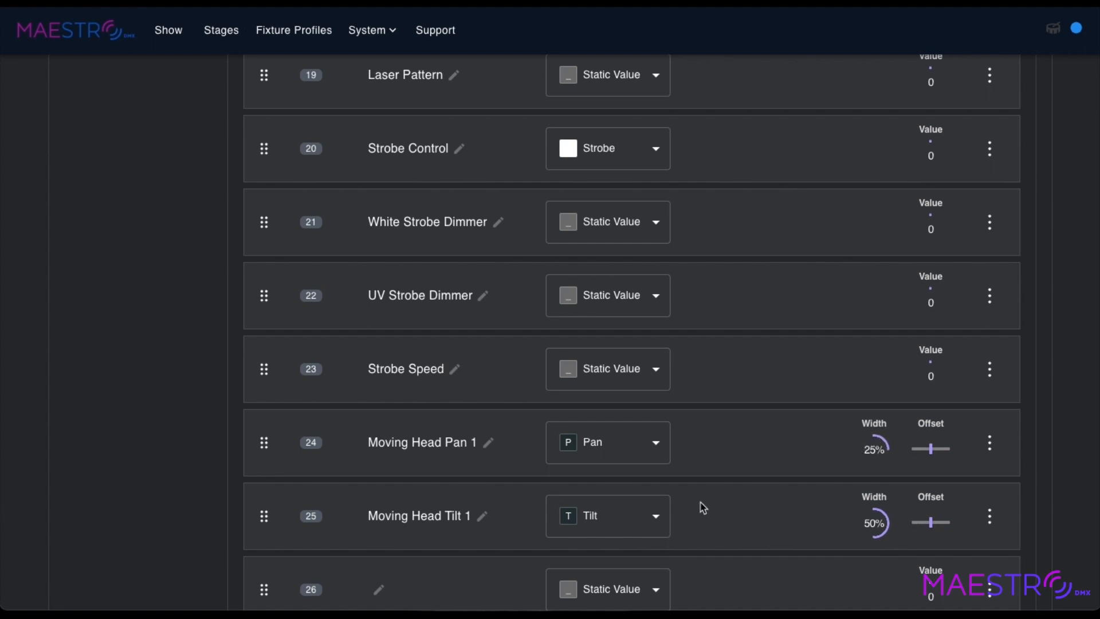
Name channel 26 "Moving Head Dimmer" and set its type to Dimmer
scroll(704, 508, down, 3)
click(379, 427)
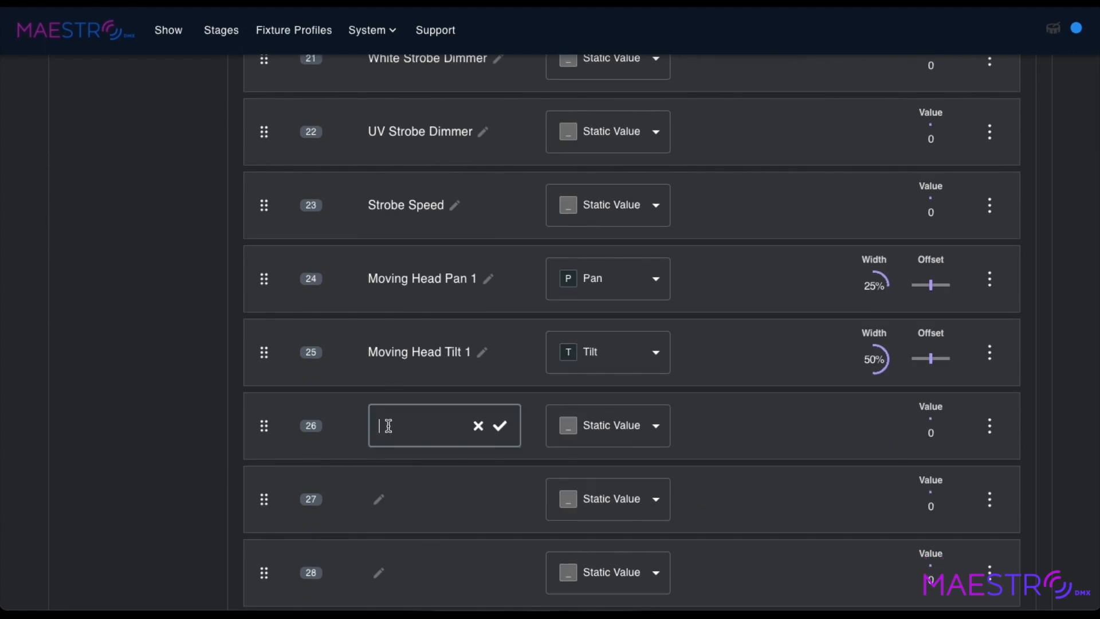
text(Moving Head D)
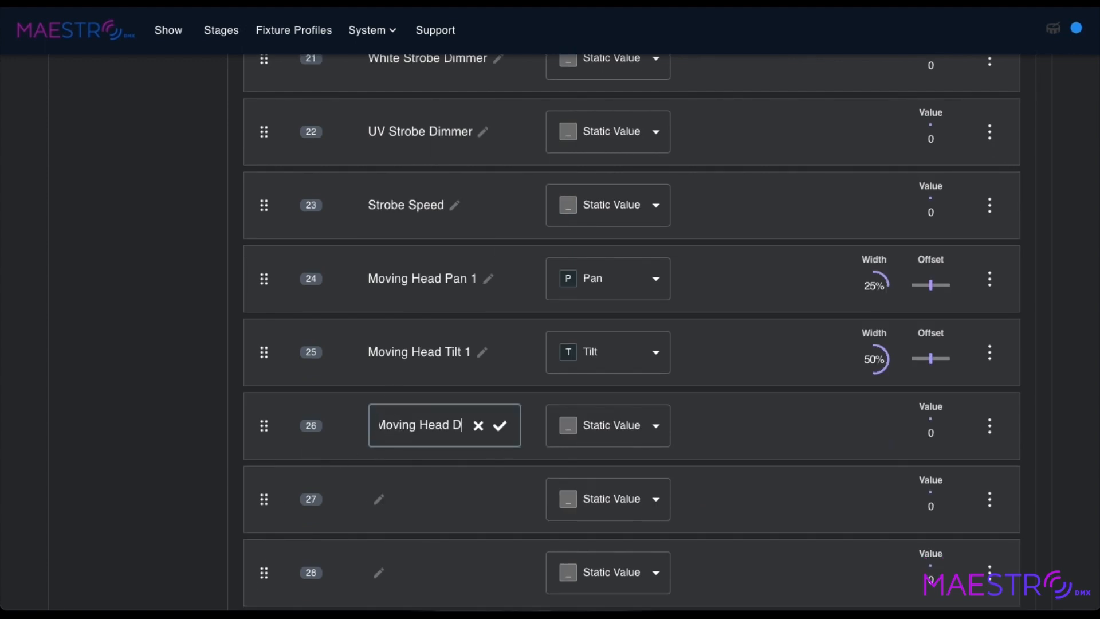
text(immer)
click(500, 425)
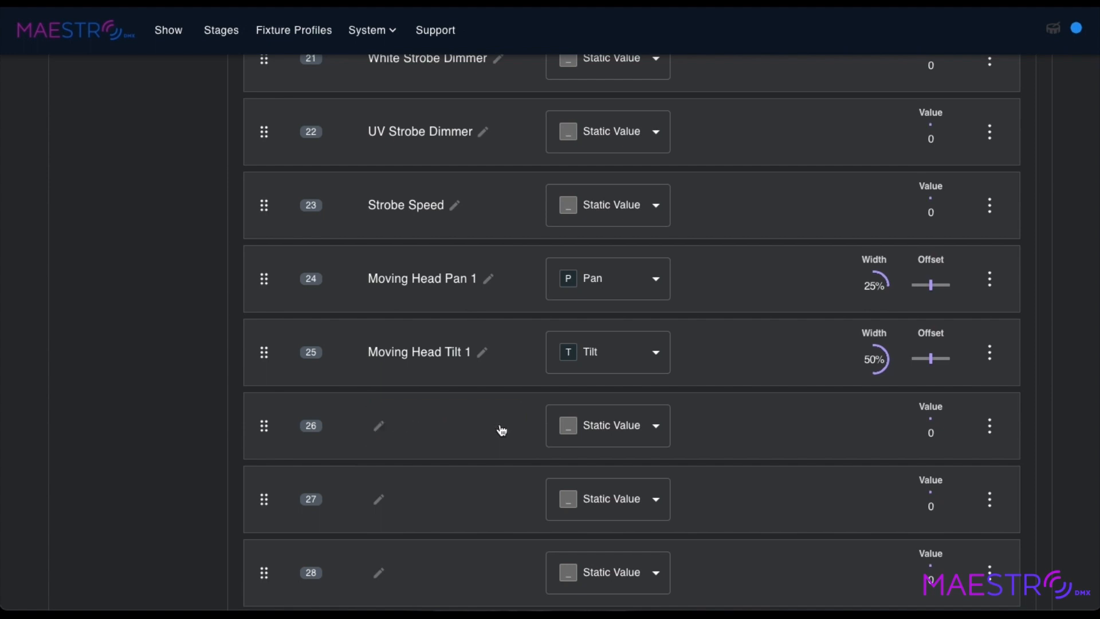
click(596, 425)
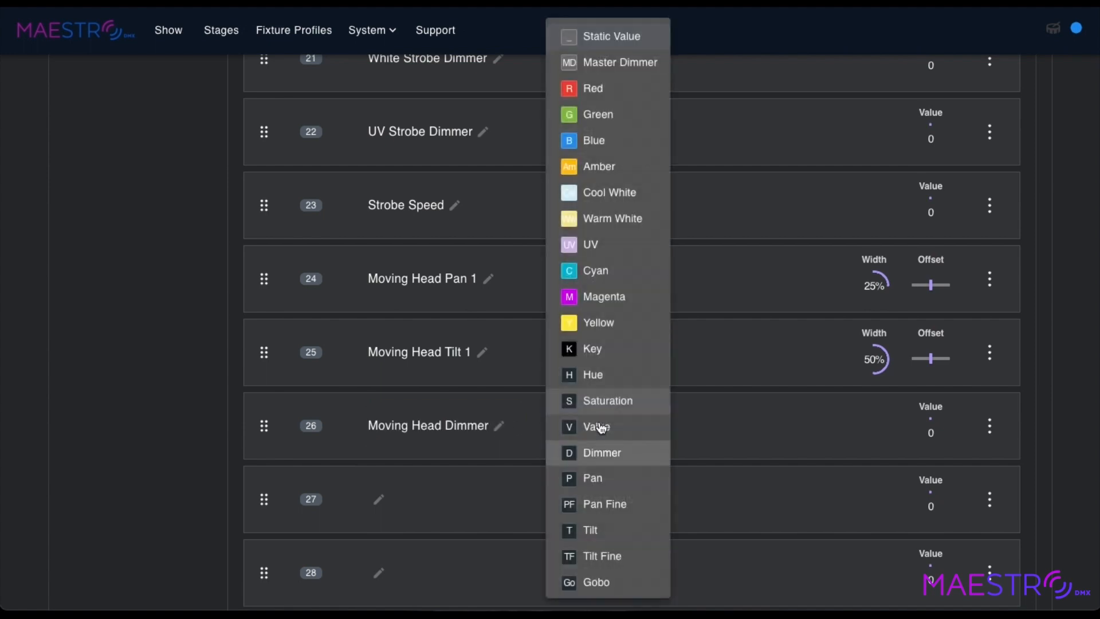
click(600, 428)
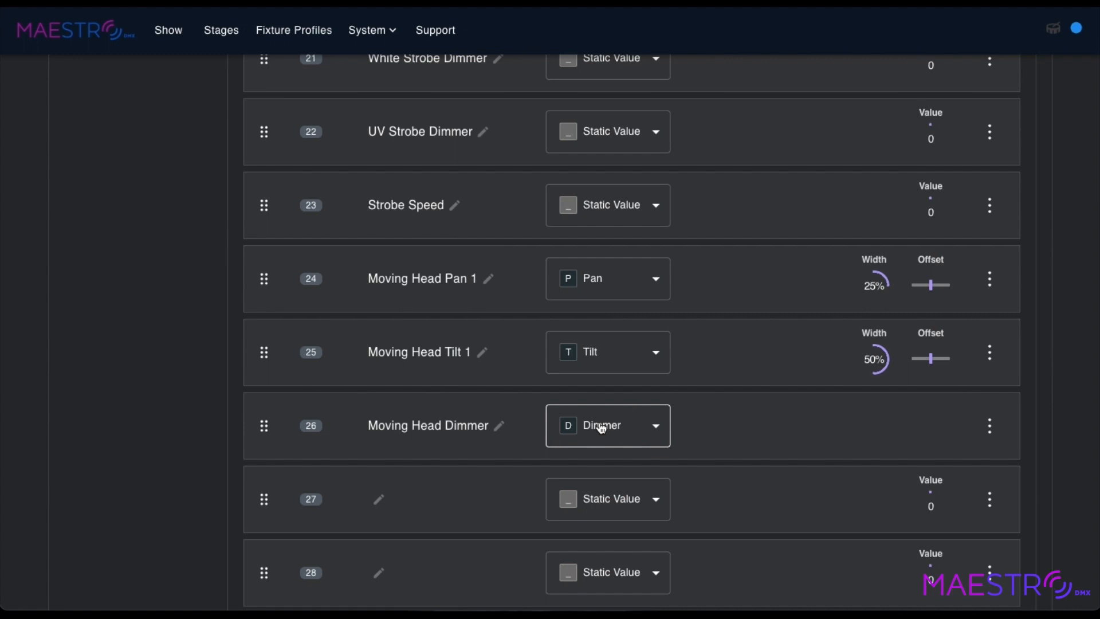
Reuse channel 26's name for channel 27, changing it to "Moving Head 1 Strobe"
click(499, 425)
triple_click(446, 424)
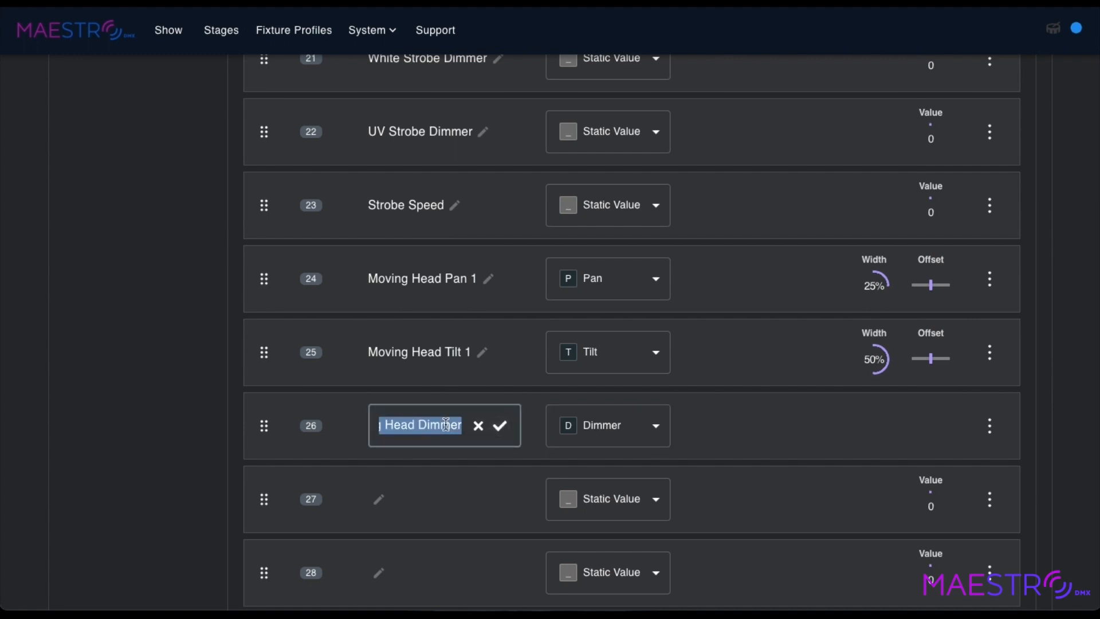
click(500, 426)
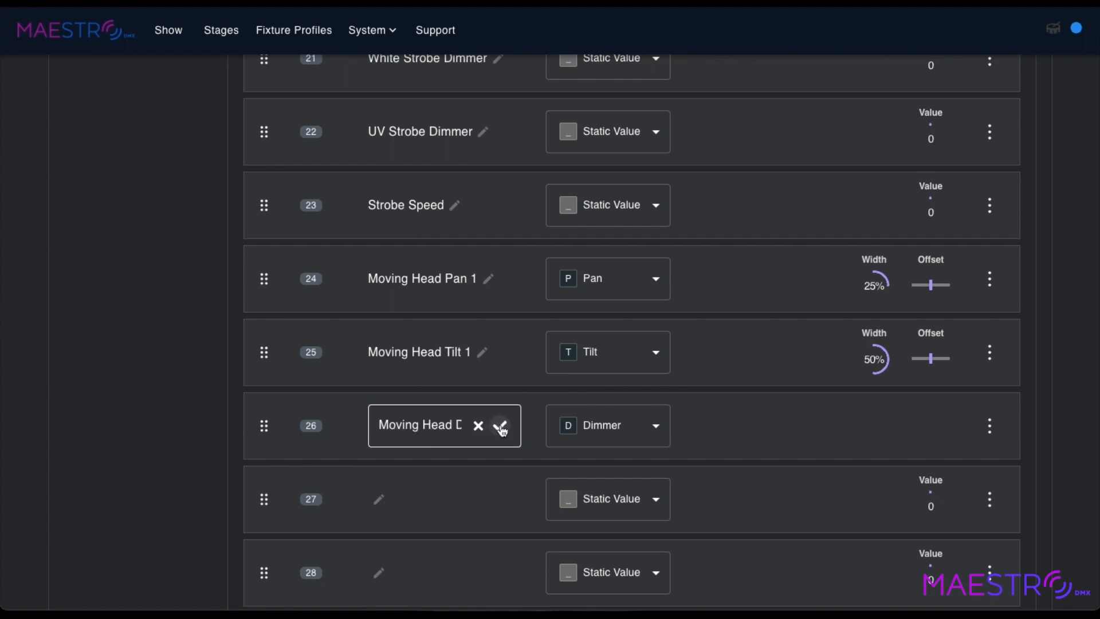
click(379, 499)
key(ctrl+v)
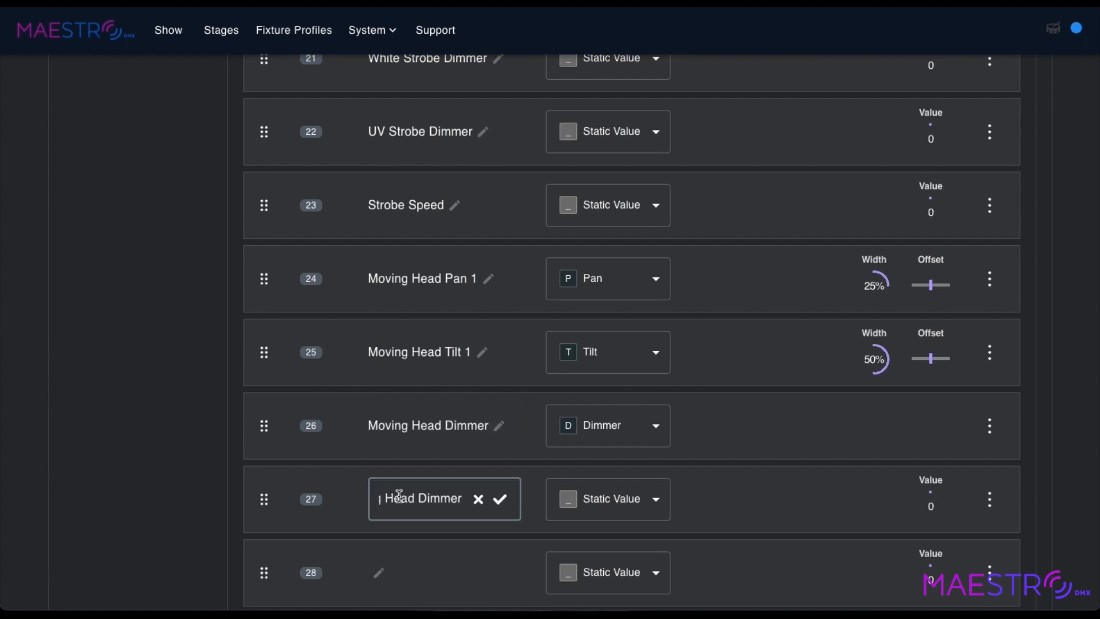
key(BackSpace)
key(BackSpace)
key(BackSpace)
key(BackSpace)
key(BackSpace)
key(BackSpace)
text(1 Strobe)
click(499, 502)
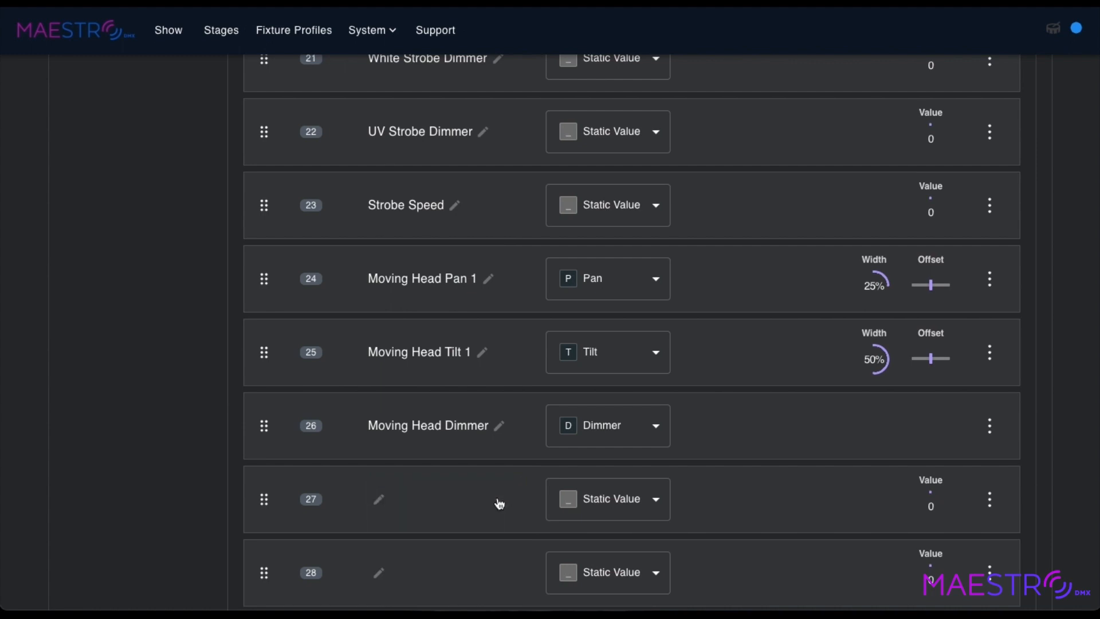
Rename channel 26 as "Moving Head 1 Dimmer"
click(499, 424)
click(417, 424)
text(1)
click(500, 425)
Reuse channel 27's name for channel 28 as "Moving Head 1 Color Wheel" and set its type to Colour Wheel
scroll(465, 525, down, 2)
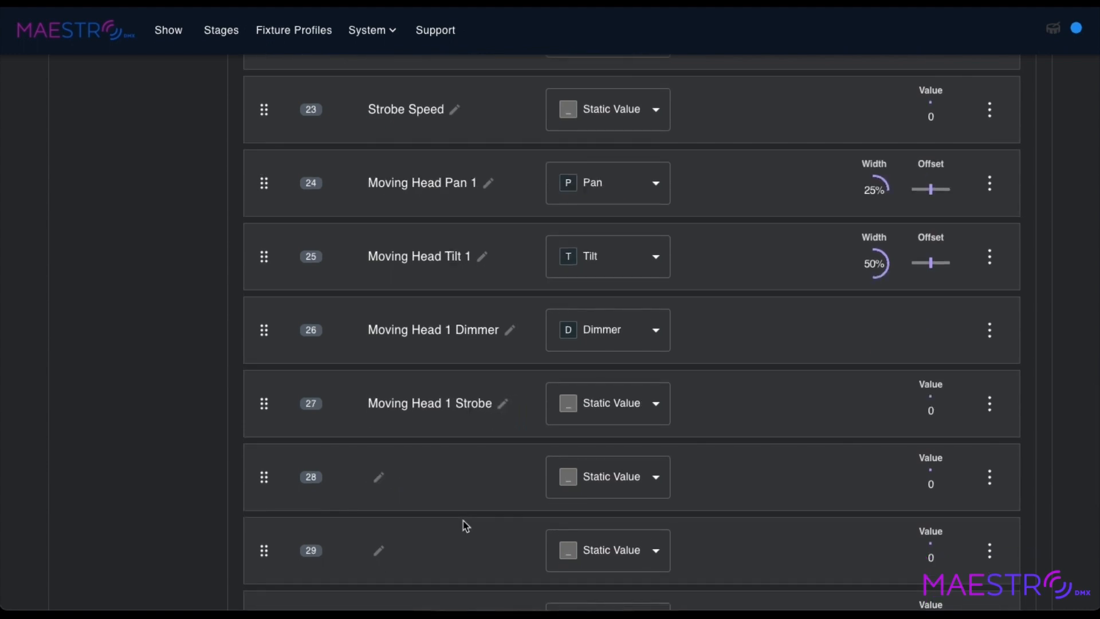
click(503, 404)
triple_click(435, 405)
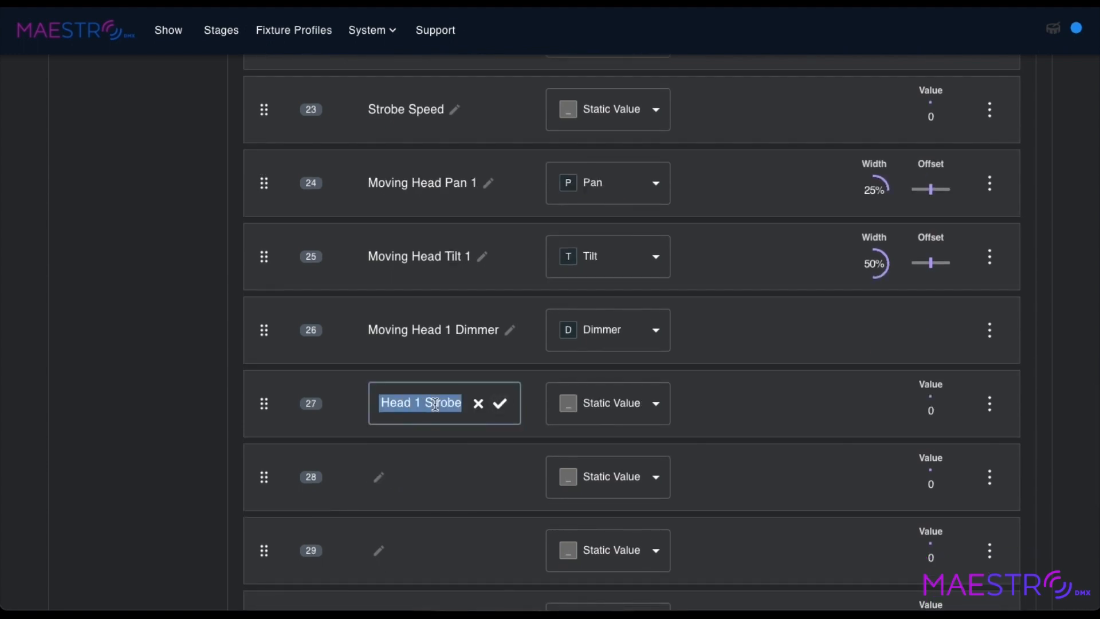
click(500, 403)
click(379, 476)
text(Moving Head 1 Strobe)
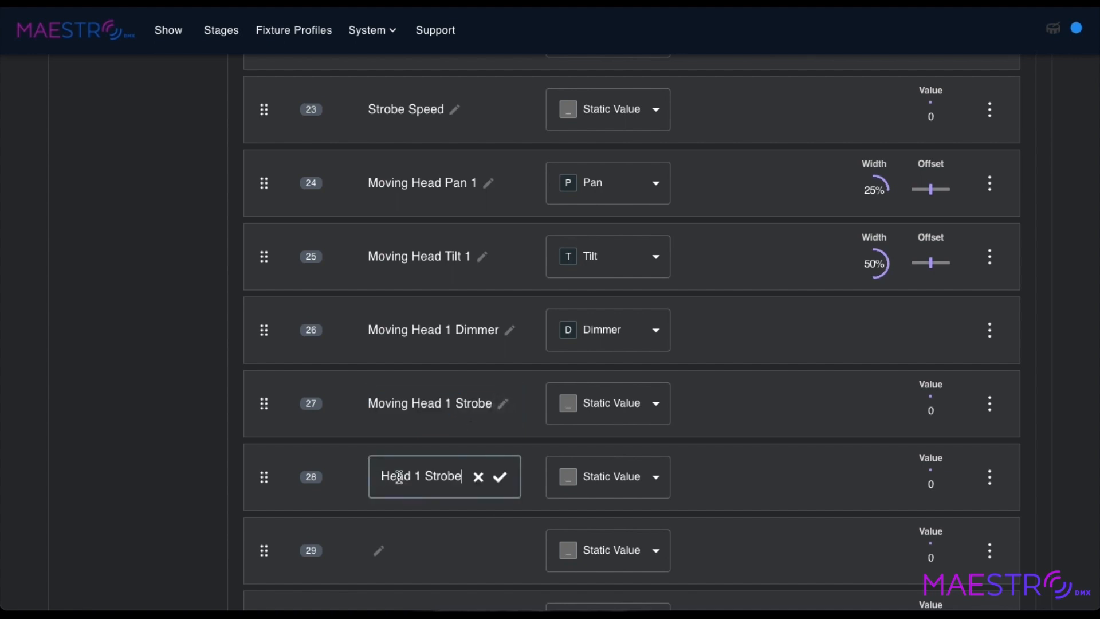
key(BackSpace)
key(BackSpace)
key(BackSpace)
key(BackSpace)
key(BackSpace)
key(BackSpace)
text(Color Wheel)
click(503, 478)
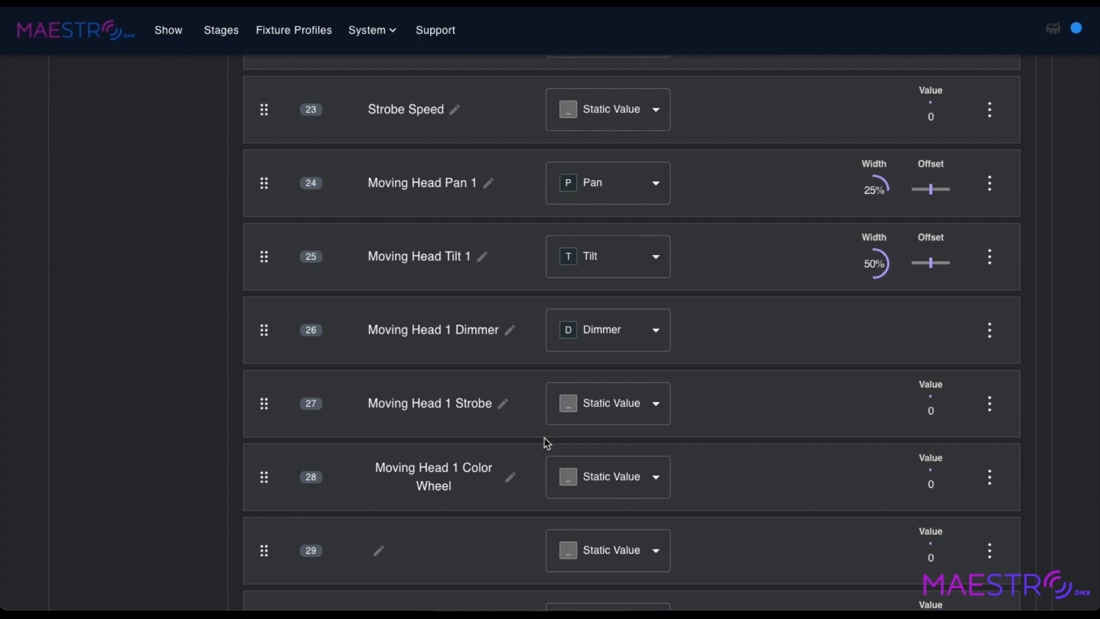
click(572, 476)
click(614, 510)
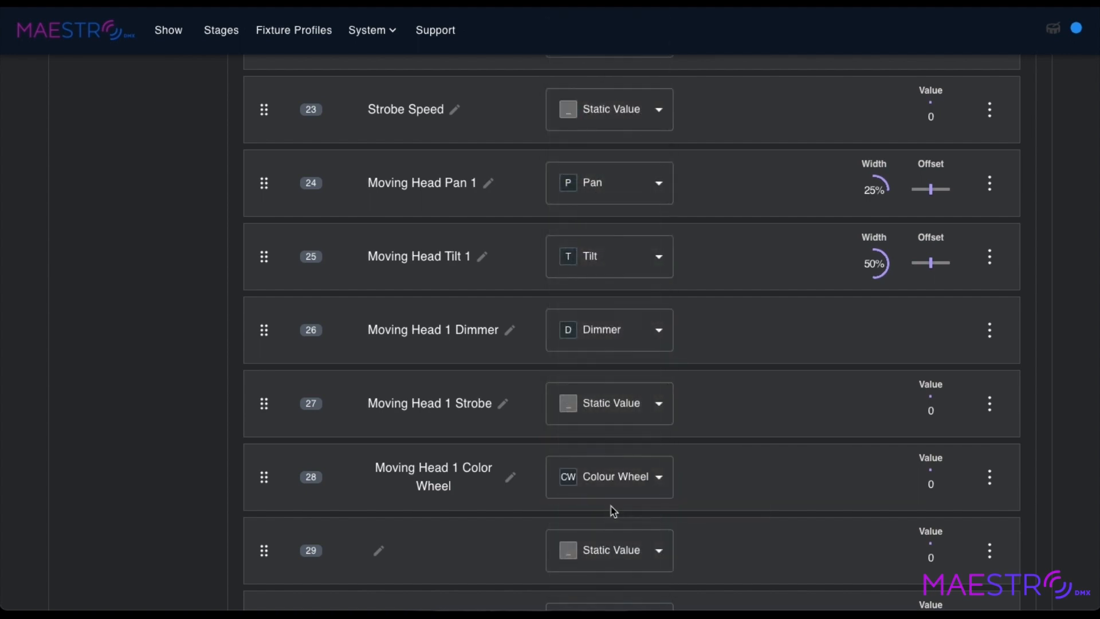
Check the color wheel value in channel 28's settings and save the channel
click(990, 479)
click(985, 511)
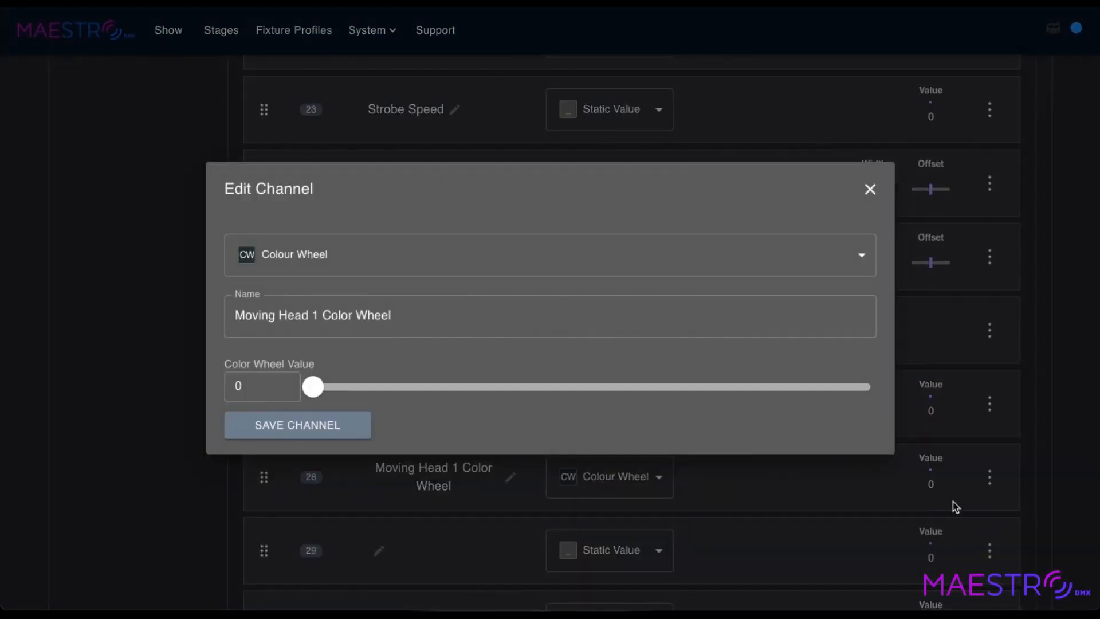
mouse_move(312, 383)
click(316, 425)
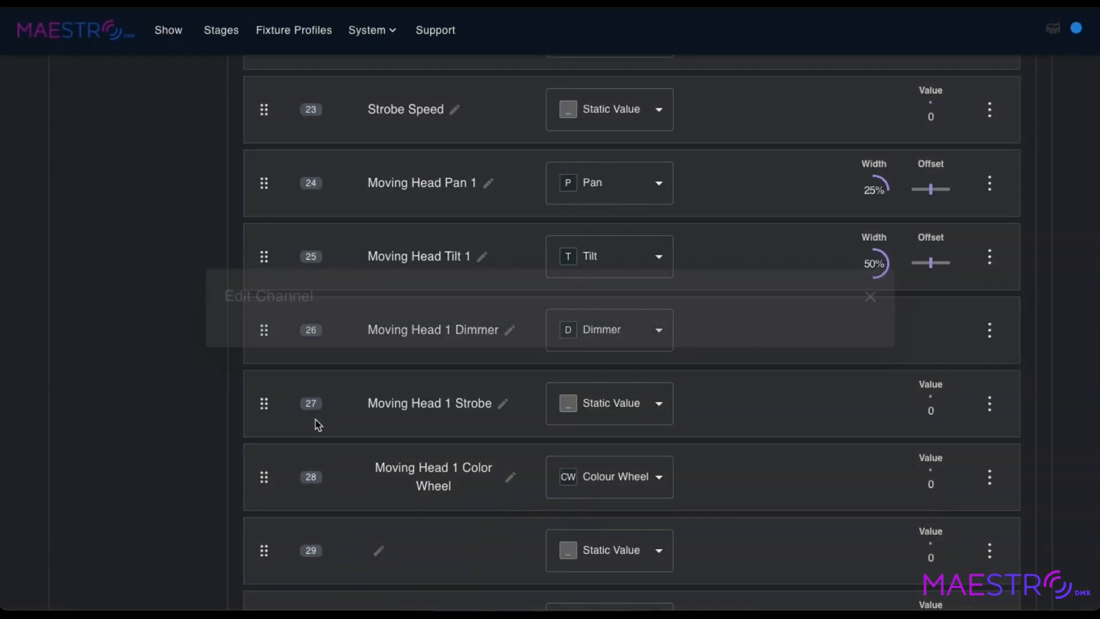
Reuse channel 28's name for channel 29 as "Moving Head 1 Gobo" and set its type to Gobo
click(424, 484)
triple_click(448, 463)
key(ctrl+c)
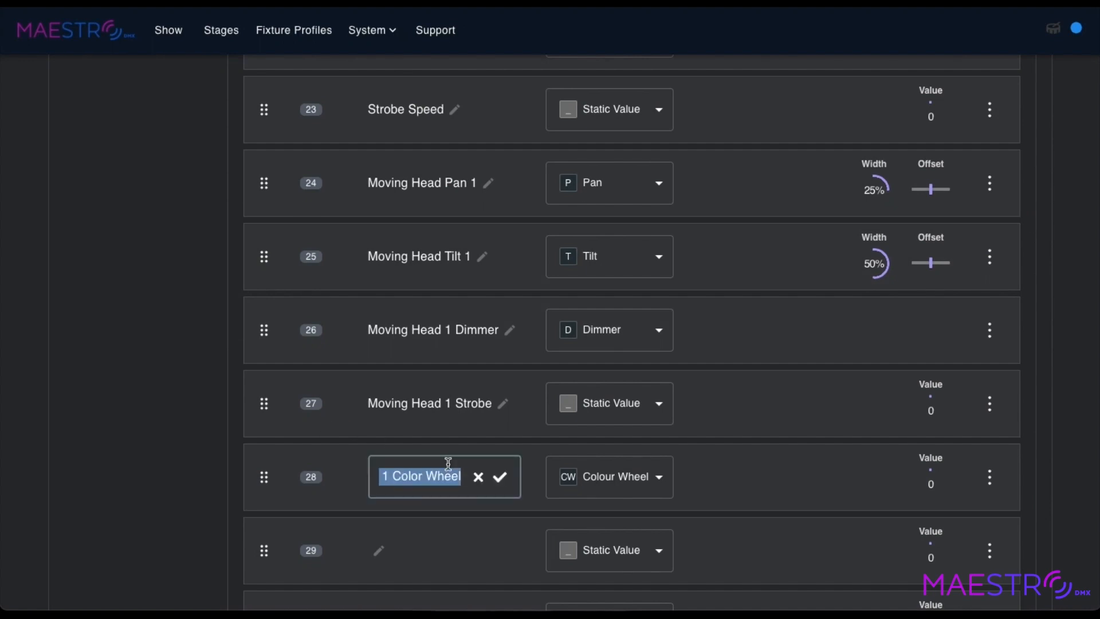
click(502, 479)
click(379, 550)
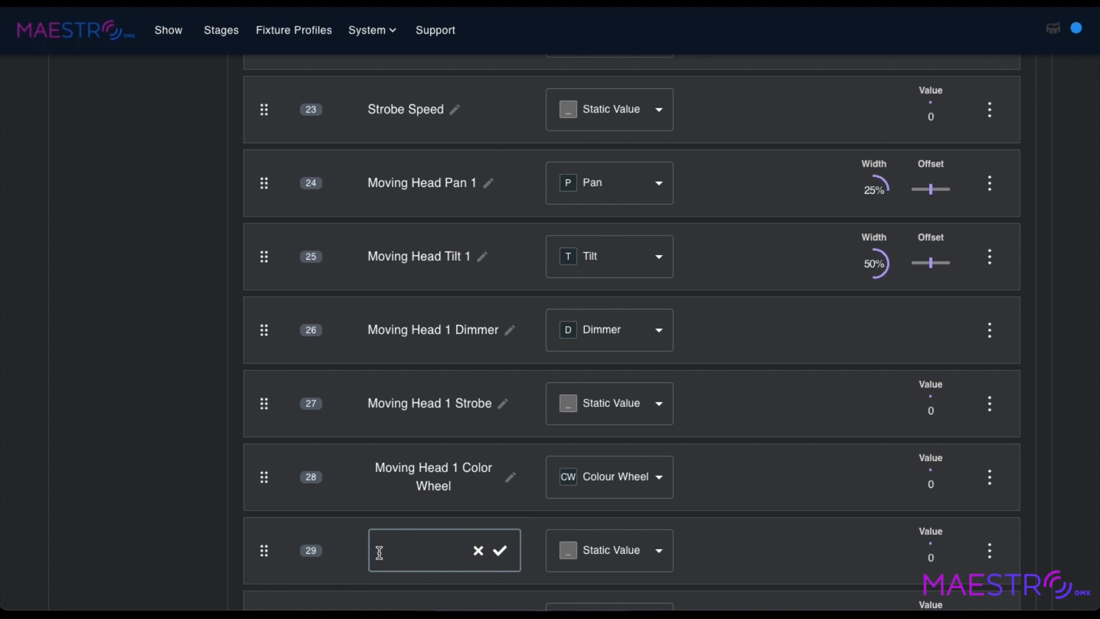
key(ctrl+v)
key(BackSpace)
key(BackSpace)
key(BackSpace)
key(BackSpace)
key(BackSpace)
key(BackSpace)
key(BackSpace)
key(BackSpace)
key(BackSpace)
key(BackSpace)
text(Gob)
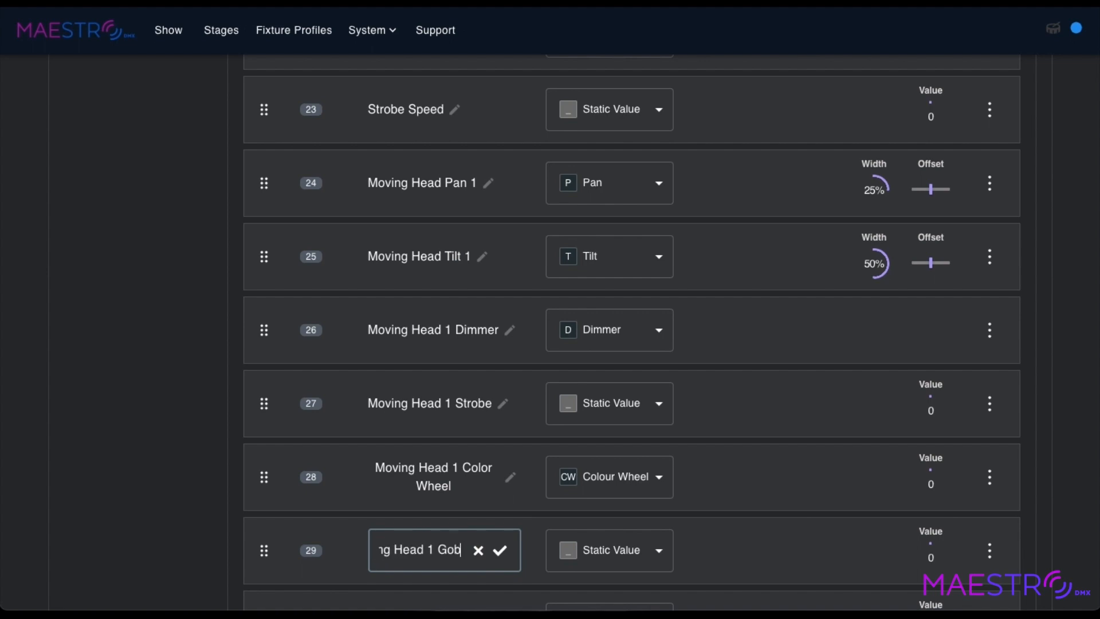
click(501, 551)
click(580, 551)
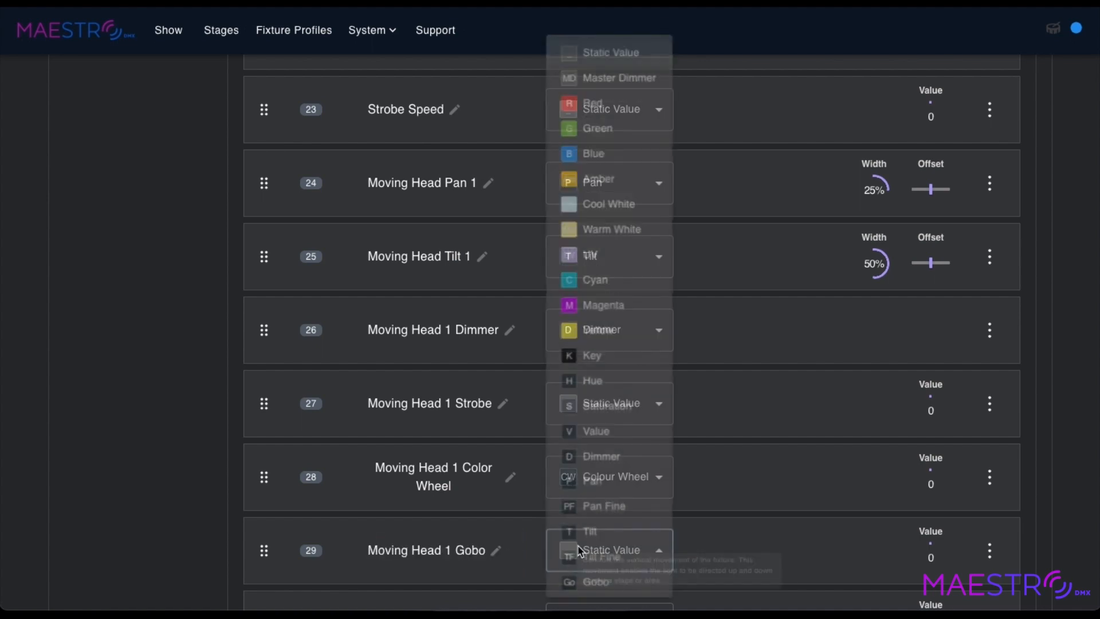
click(584, 580)
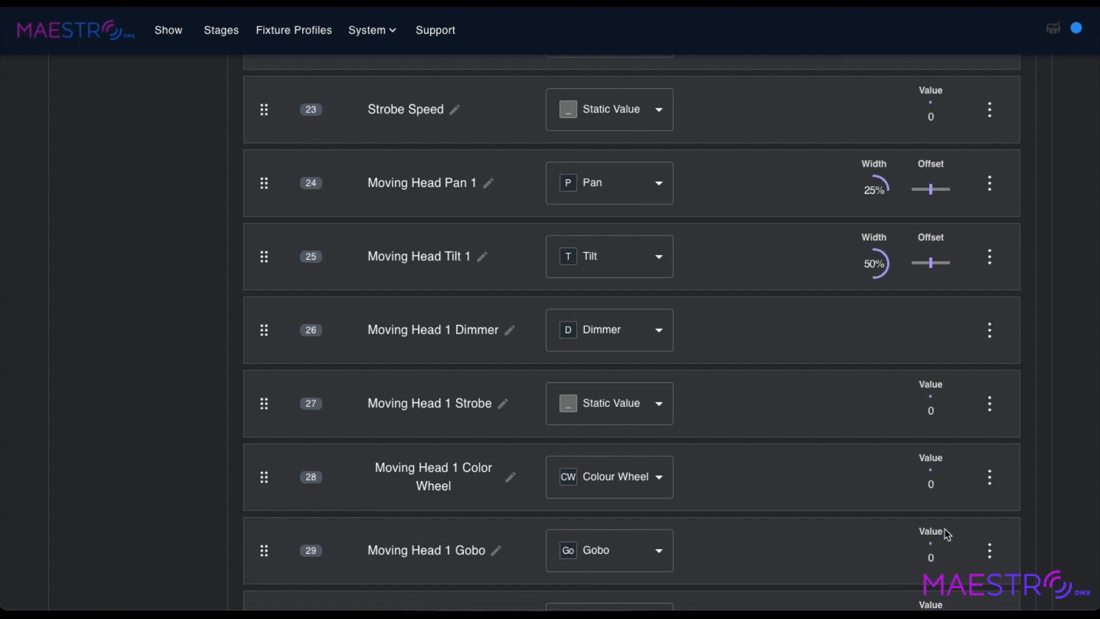
Reuse a first moving head channel's name for channel 30, changing it to "Moving Head 2 Pan"
scroll(705, 516, down, 5)
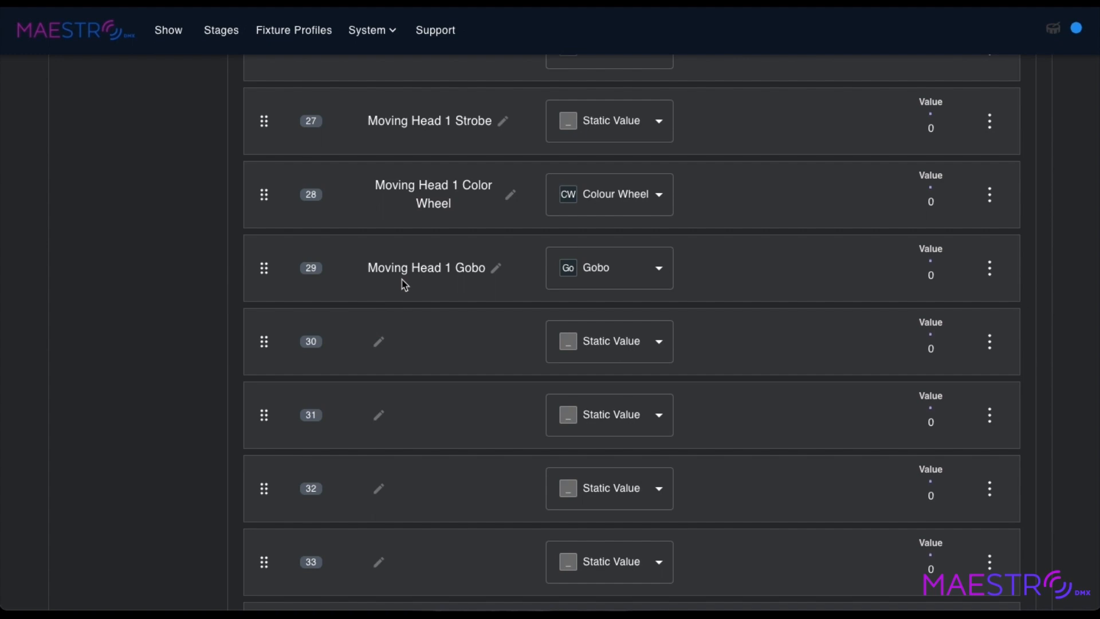
scroll(411, 292, up, 2)
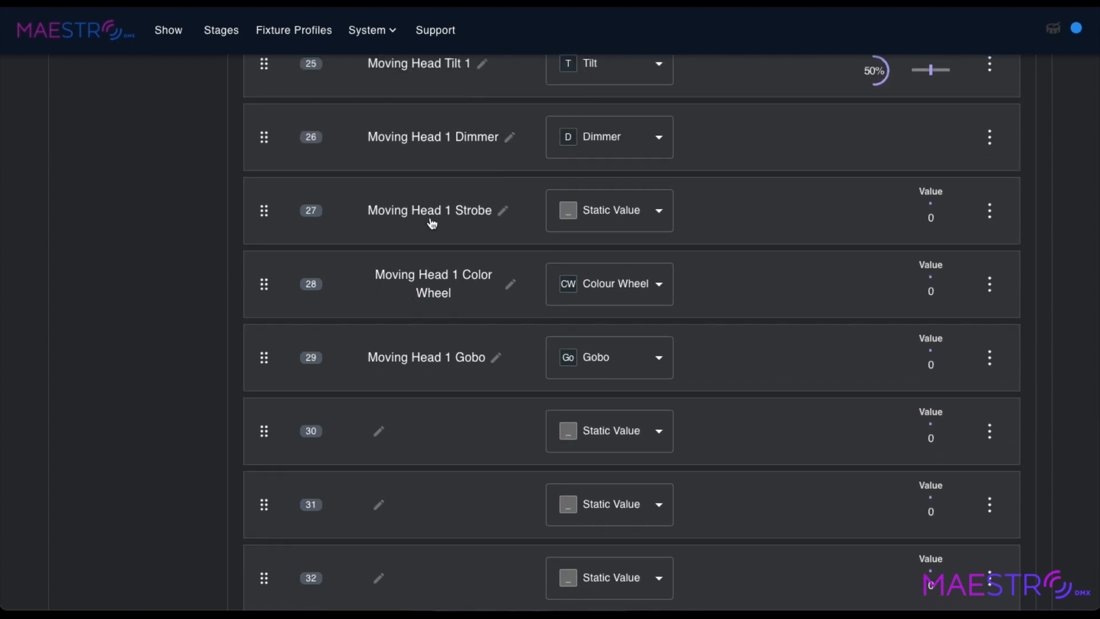
click(508, 136)
key(ctrl+a)
key(ctrl+c)
click(378, 431)
key(ctrl+v)
text(2)
click(499, 431)
click(509, 431)
text(Pan)
key(ctrl+a)
key(Return)
Name channel 31 "Moving Head 2 Tilt"
click(378, 504)
text(Moving Head 2)
key(Return)
Set channel 30's type to Pan and channel 31's type to Tilt
scroll(401, 508, up, 1)
click(609, 469)
click(590, 477)
click(600, 539)
click(590, 528)
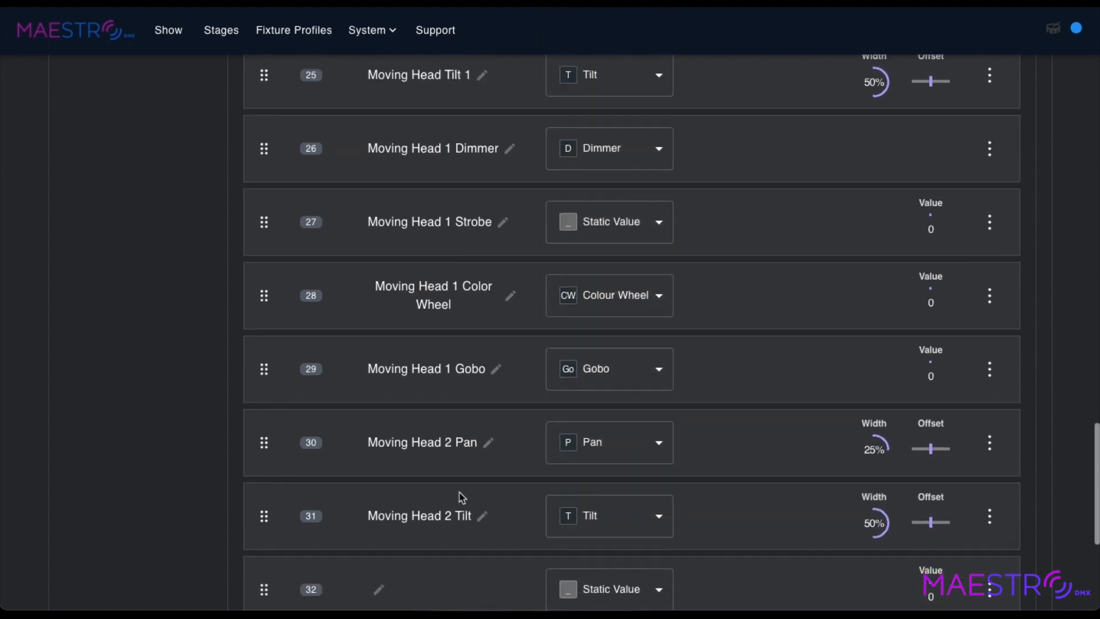
Reuse channel 26's name for channel 32 as "Moving Head 2 Dimmer" and set its type to Dimmer
scroll(459, 499, up, 2)
click(479, 213)
key(ctrl+a)
click(501, 215)
scroll(379, 477, down, 3)
click(380, 477)
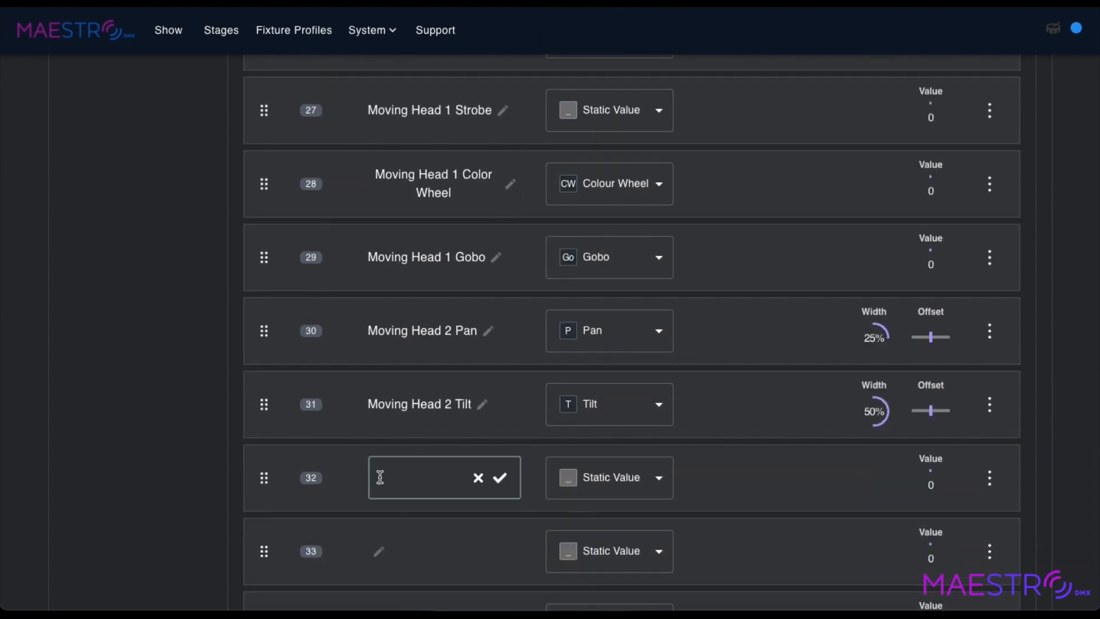
key(BackSpace)
text(2)
click(500, 478)
click(609, 477)
click(590, 455)
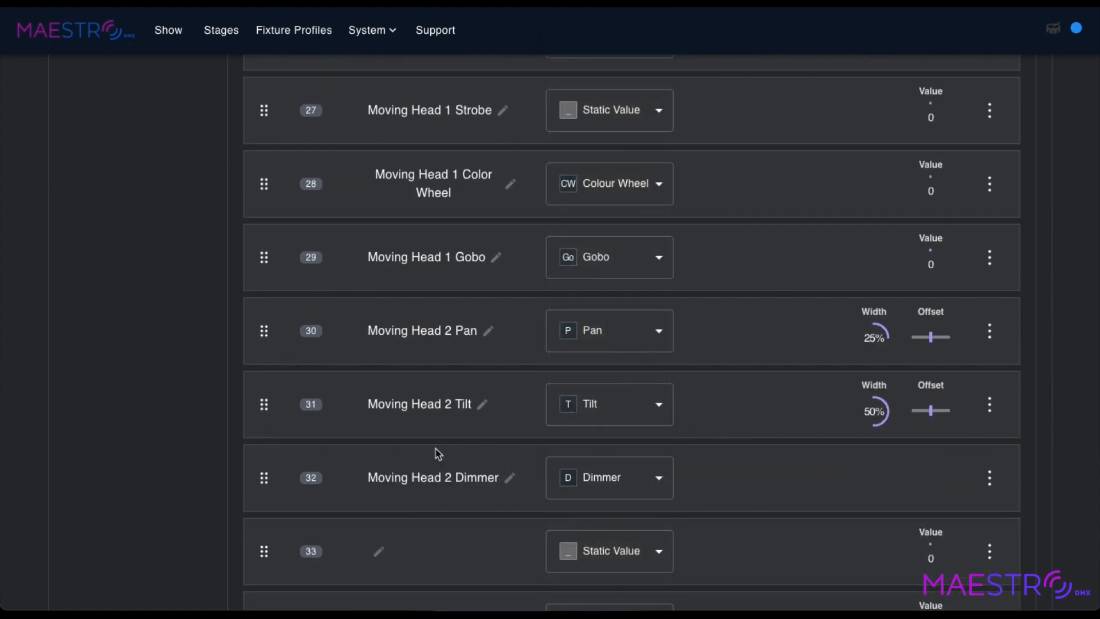
Reuse channel 27's name for channel 33, changing it to "Moving Head 2 Strobe"
scroll(436, 475, up, 2)
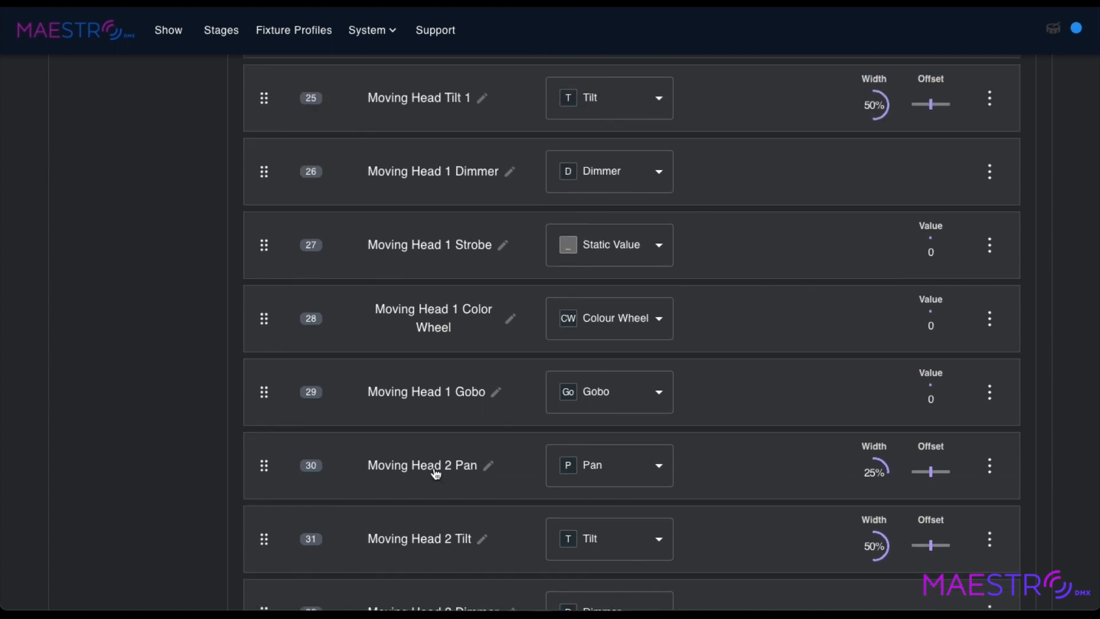
click(504, 244)
key(ctrl+a)
key(ctrl+c)
scroll(432, 423, down, 5)
click(379, 370)
key(ctrl+v)
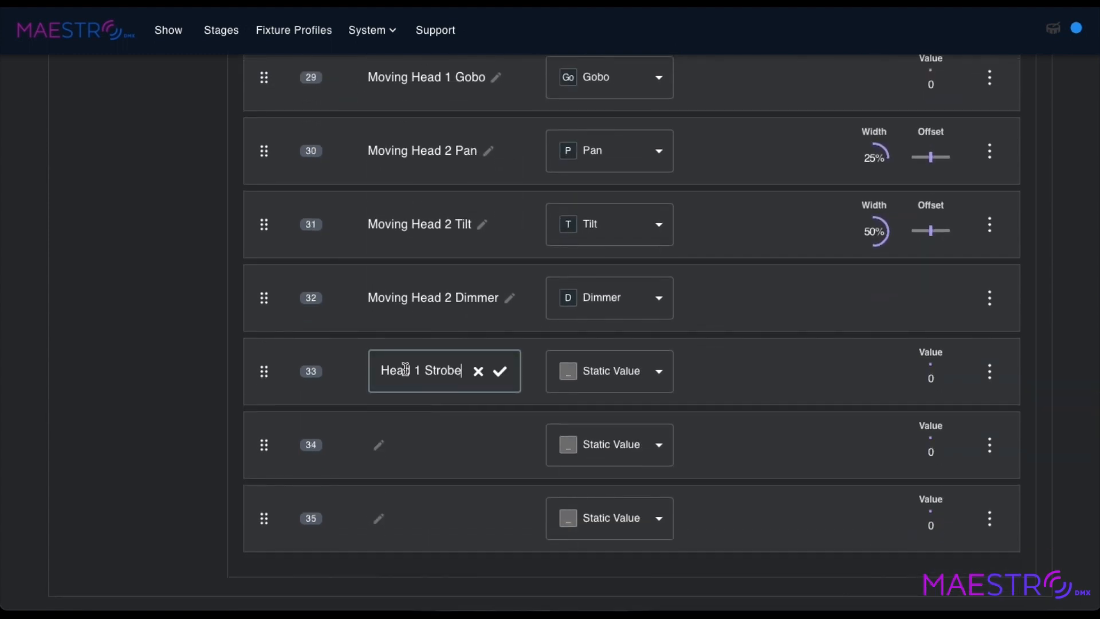
key(BackSpace)
text(2)
click(500, 370)
Reuse channel 28's name for channel 34, changing it to "Moving Head 2 Color Wheel"
scroll(440, 391, up, 4)
click(506, 240)
key(ctrl+a)
key(ctrl+c)
scroll(447, 343, down, 4)
click(379, 425)
key(ctrl+v)
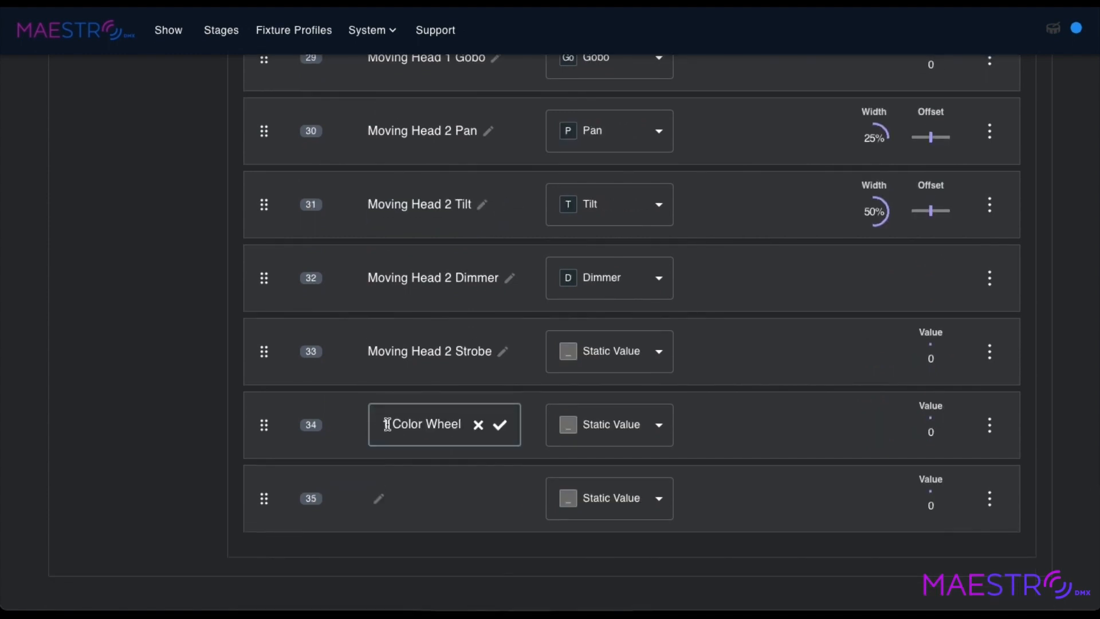
key(Return)
Reuse channel 29's name for channel 35, changing it to "Moving Head 2 Gobo"
scroll(455, 239, up, 2)
click(497, 163)
key(ctrl+a)
key(ctrl+c)
click(499, 164)
scroll(499, 169, down, 2)
click(379, 498)
key(ctrl+v)
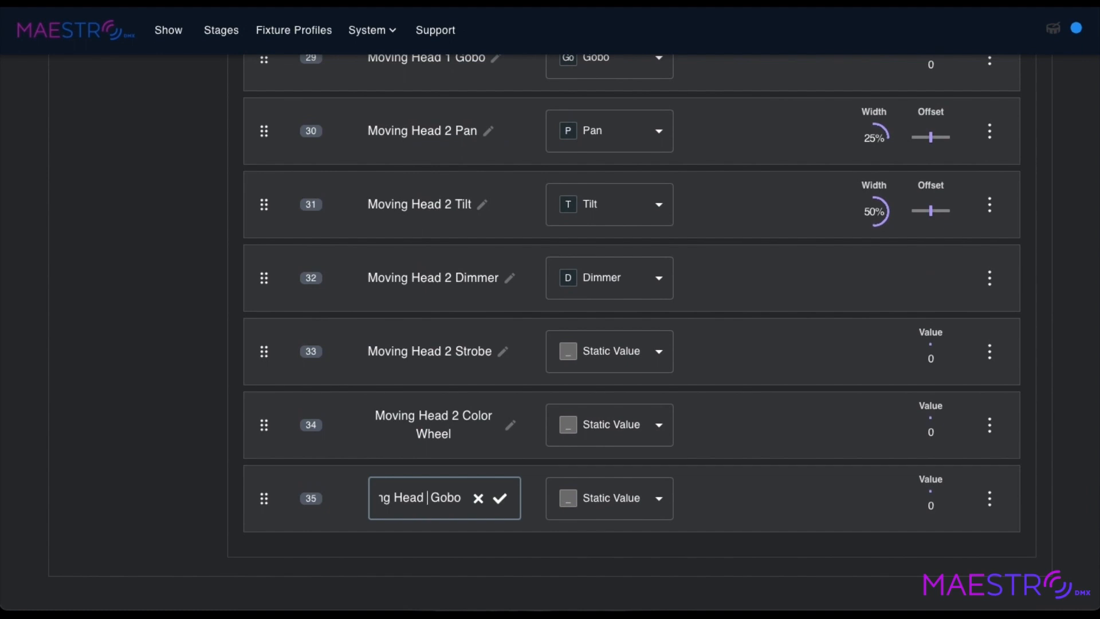
text(2)
key(Return)
Set the types of channels 33, 34 and 35 to Strobe, Colour Wheel and Gobo respectively
click(627, 360)
scroll(608, 402, down, 1)
click(597, 585)
click(607, 429)
scroll(606, 453, down, 8)
click(605, 482)
click(599, 503)
click(596, 582)
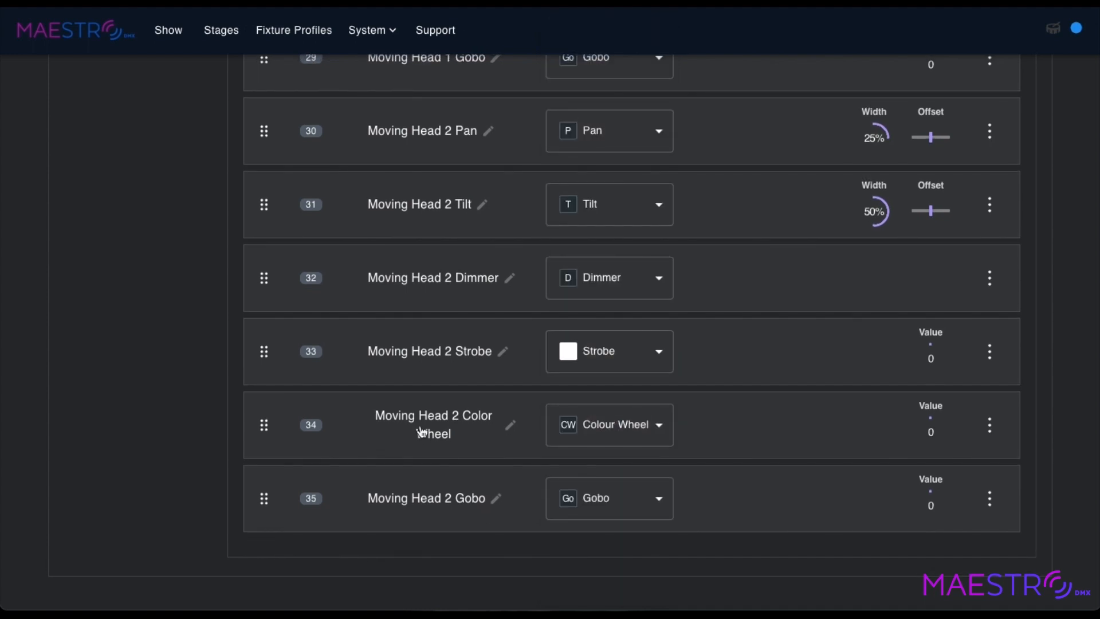
Review the 35-channel list from the last channel back to channel 1
scroll(421, 431, up, 12)
scroll(423, 431, up, 17)
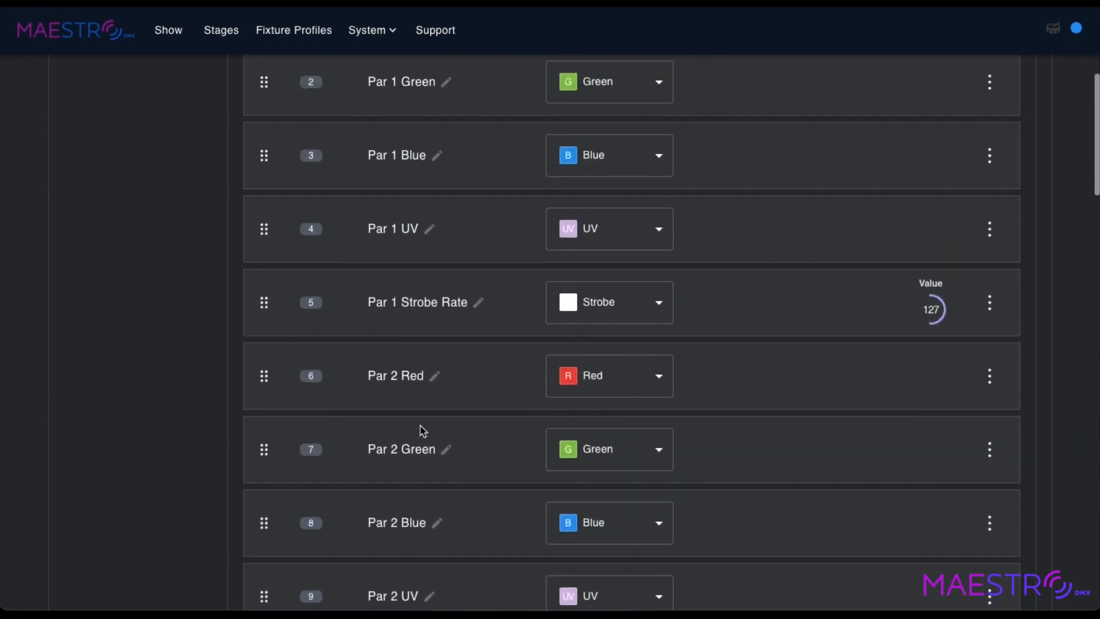
scroll(423, 431, up, 5)
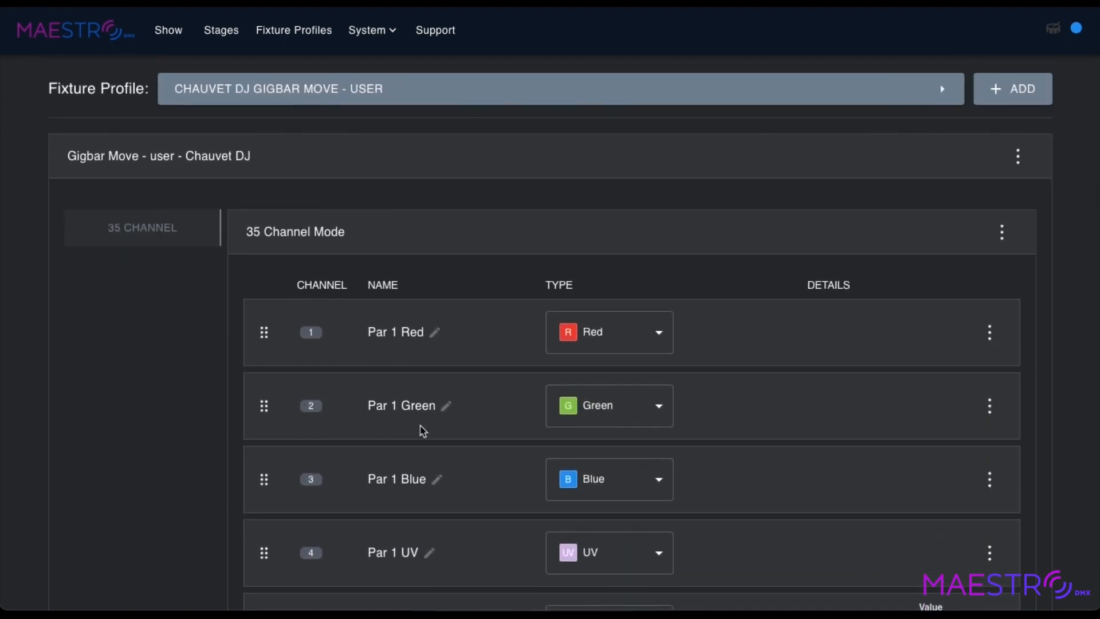